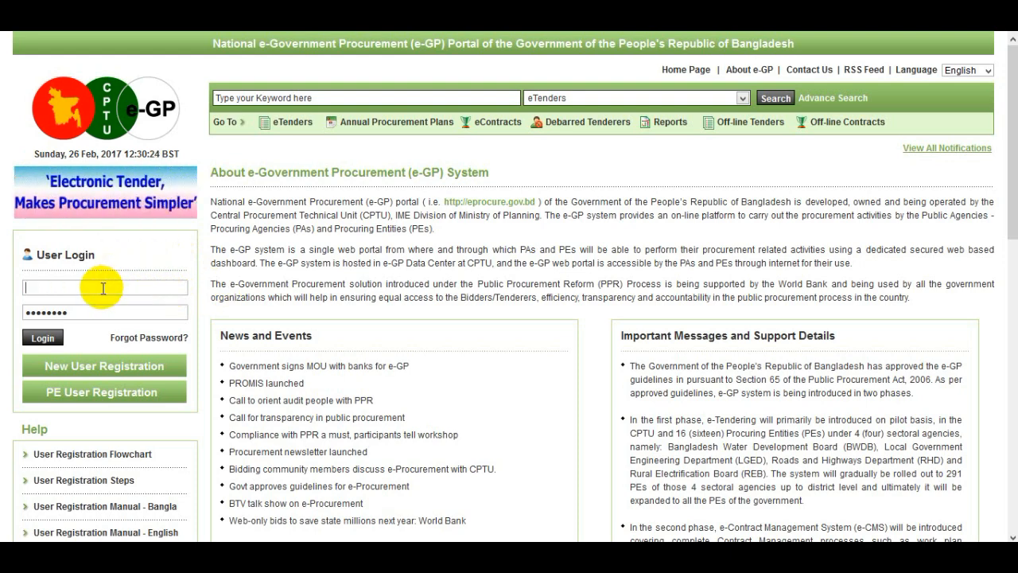
Log in to the e-GP portal by entering the account e-mail and password
{"action": "left_click", "coordinate": [103, 288]}
{"action": "left_click", "coordinate": [94, 314]}
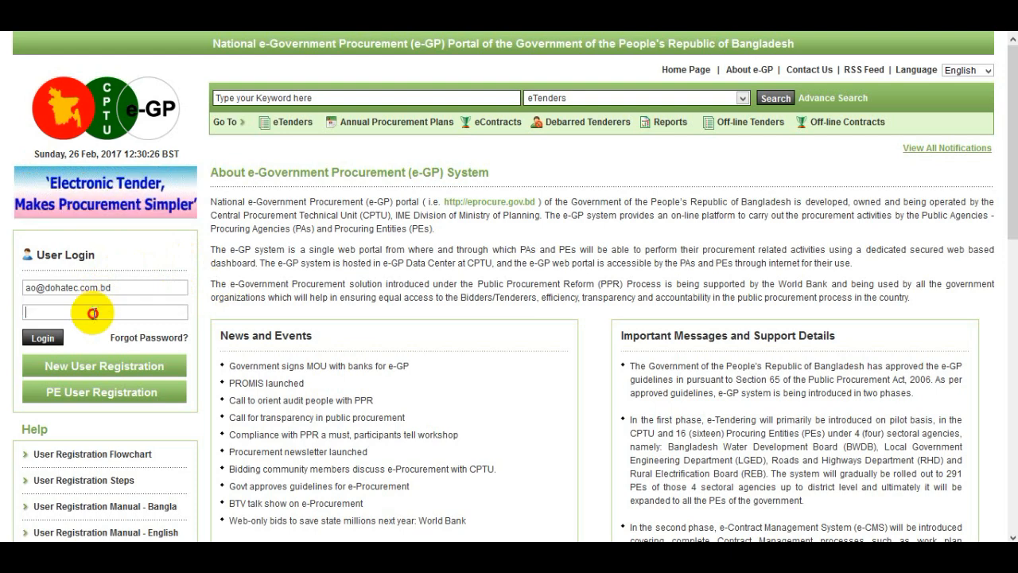
{"action": "type", "text": "•••••••"}
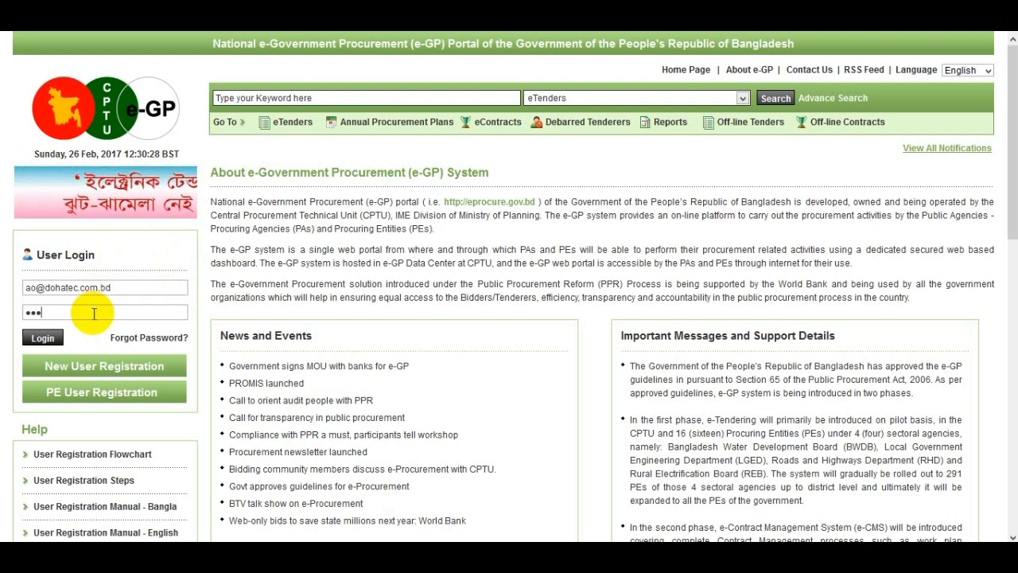
{"action": "type", "text": "•"}
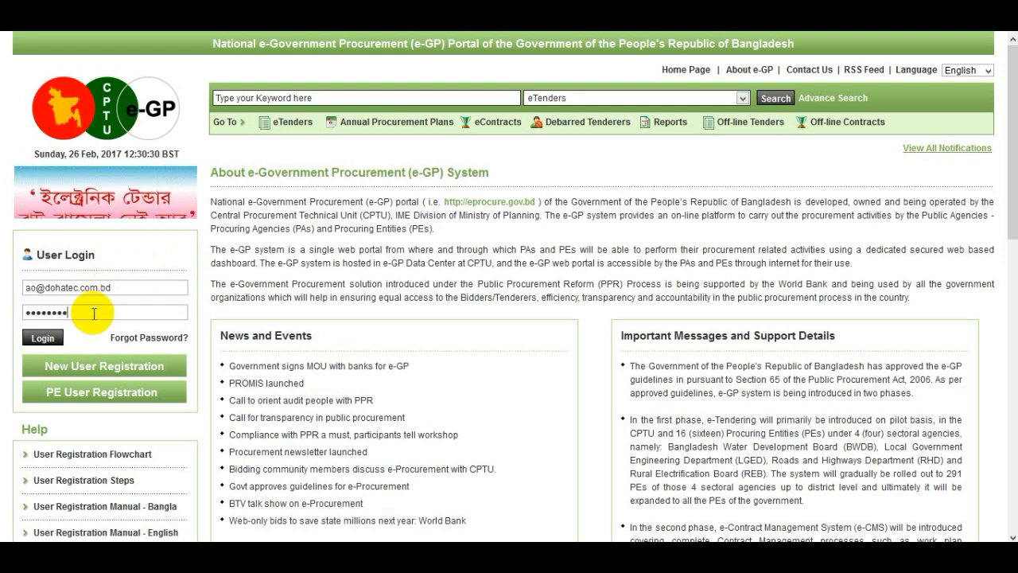
{"action": "left_click", "coordinate": [45, 338]}
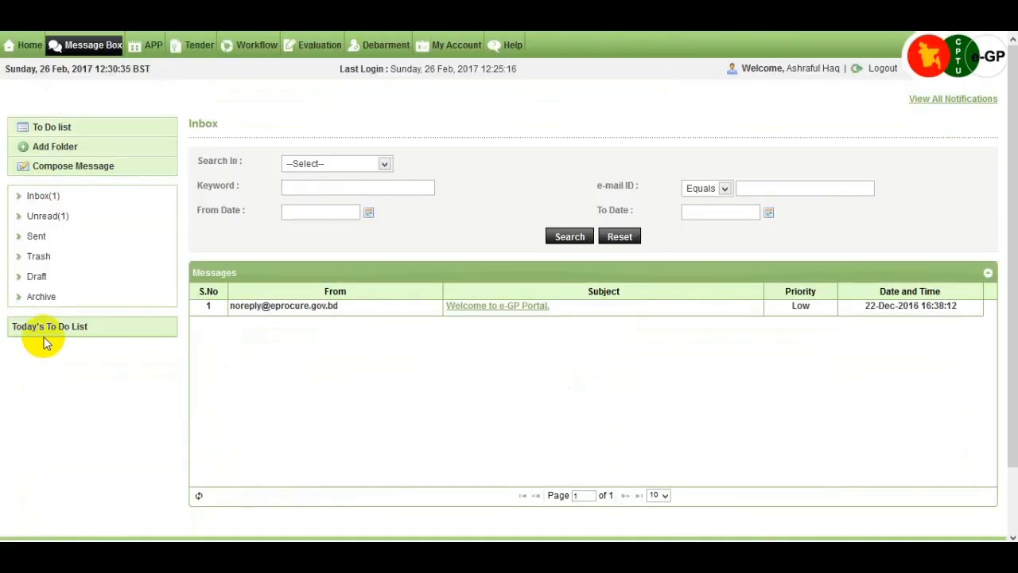
Search the evaluation committee listing for tender ID 17992 and open that tender's dashboard
{"action": "mouse_move", "coordinate": [329, 58]}
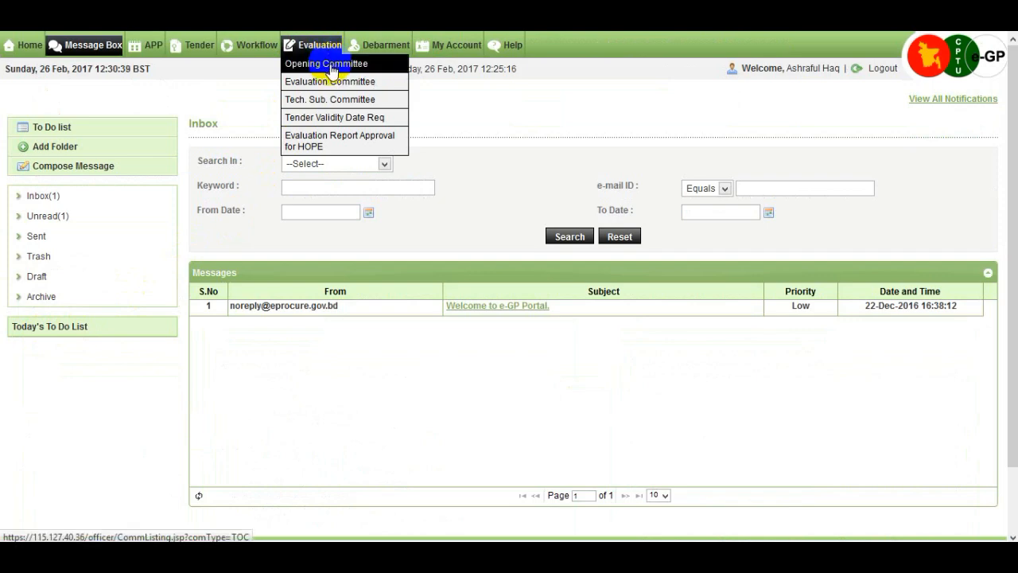
{"action": "left_click", "coordinate": [382, 86]}
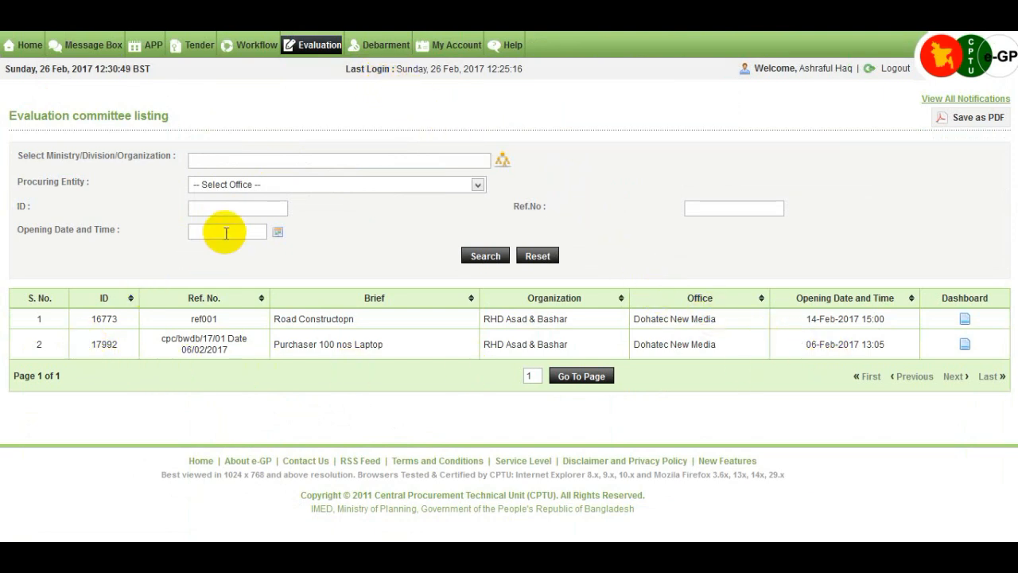
{"action": "left_click", "coordinate": [231, 206]}
{"action": "type", "text": "17992"}
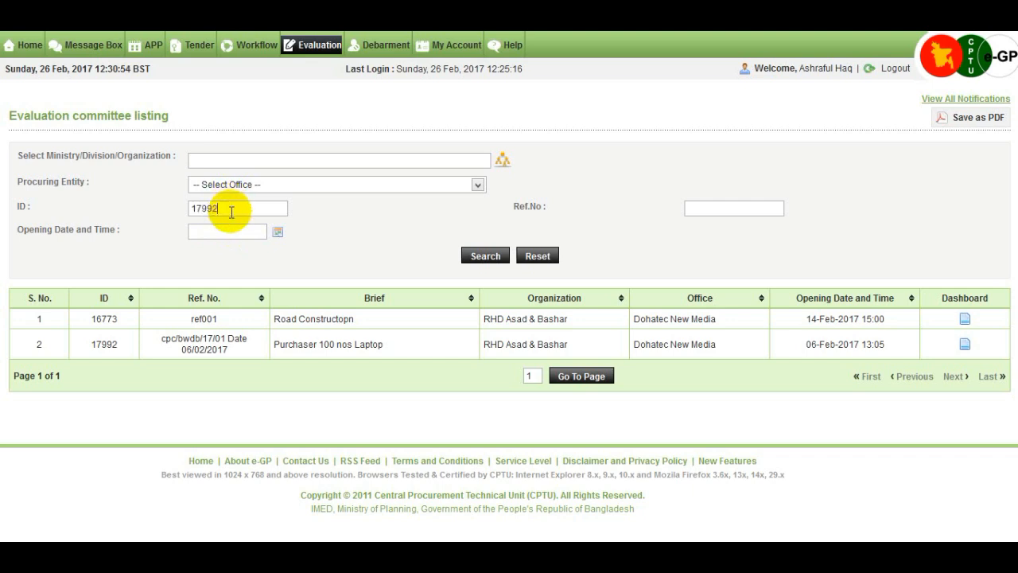
{"action": "left_click", "coordinate": [476, 254]}
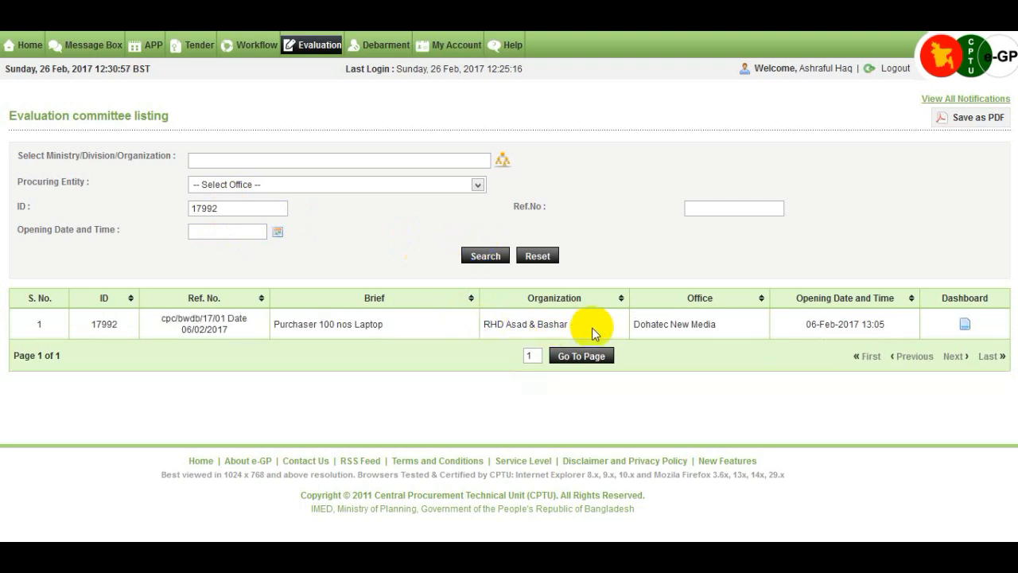
{"action": "left_click", "coordinate": [965, 329]}
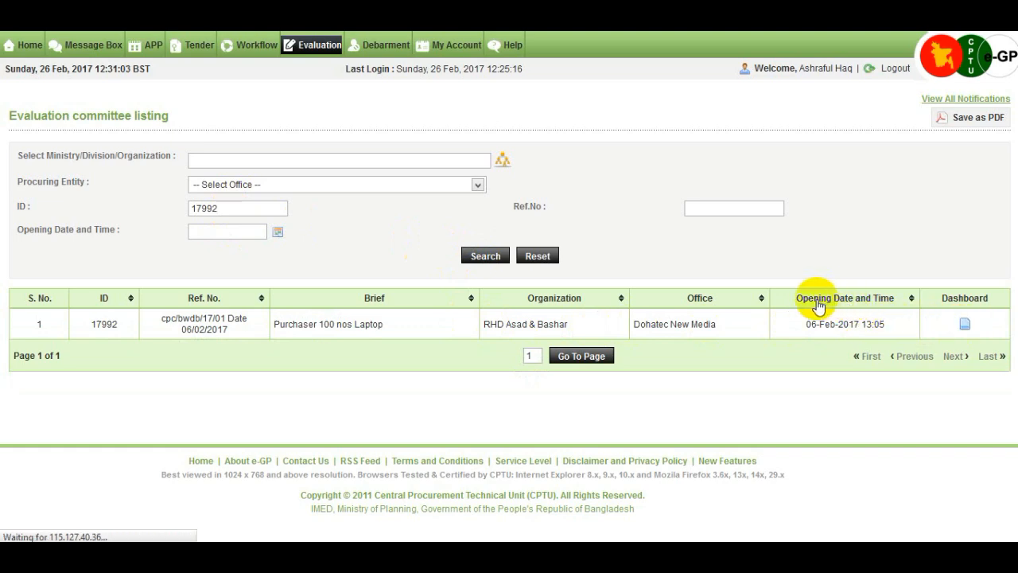
Make the request to the PE for TSC formation on the tender and confirm it
{"action": "scroll", "coordinate": [597, 317], "scroll_direction": "down", "scroll_amount": 1}
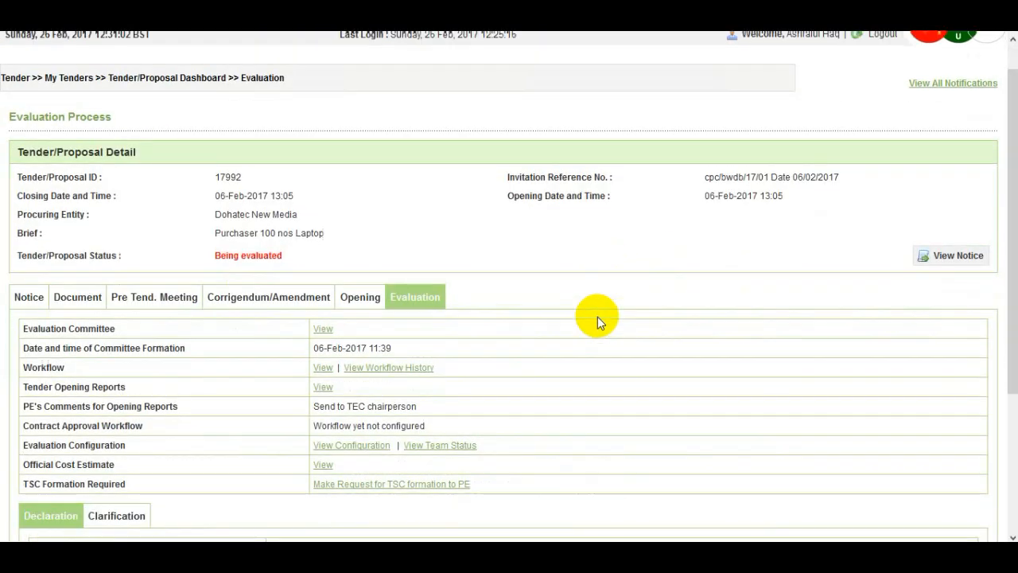
{"action": "scroll", "coordinate": [598, 317], "scroll_direction": "down", "scroll_amount": 5}
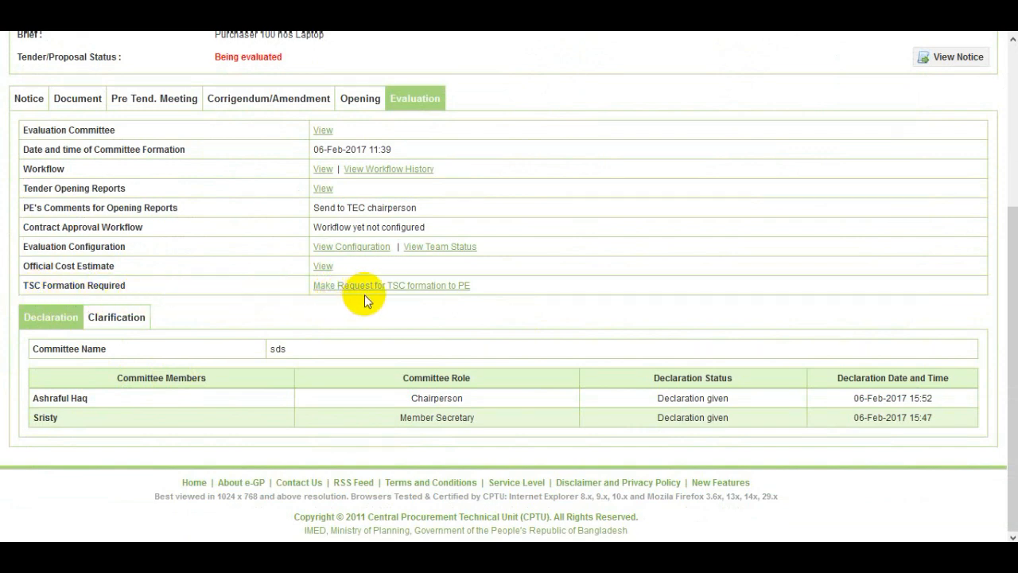
{"action": "left_click", "coordinate": [426, 291]}
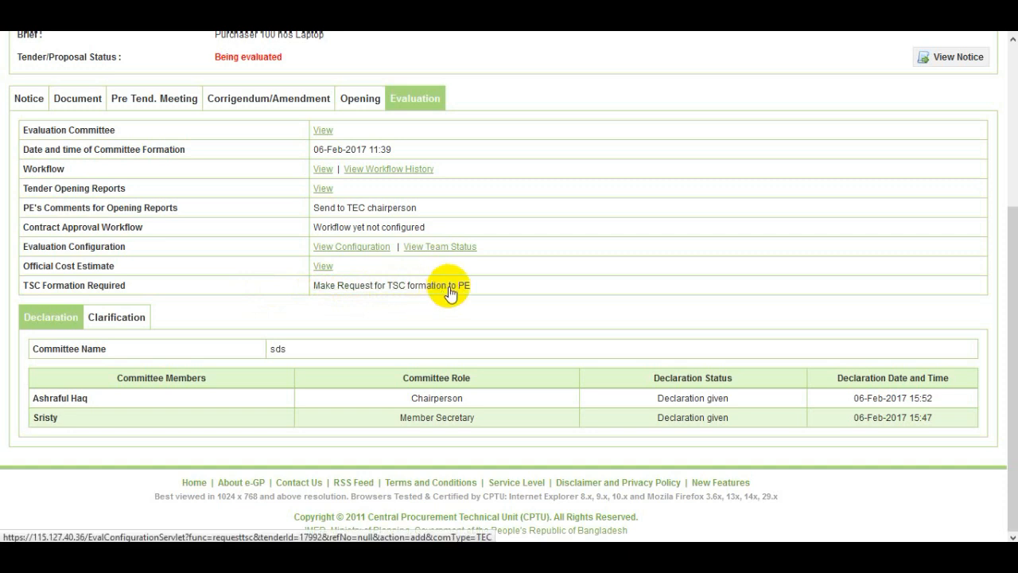
{"action": "left_click", "coordinate": [448, 291]}
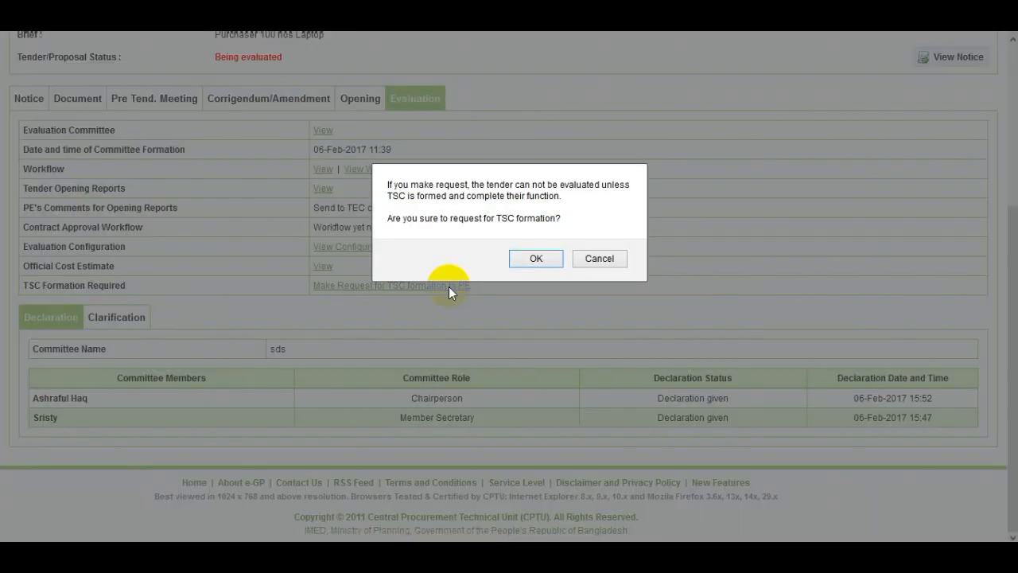
{"action": "left_click", "coordinate": [536, 259]}
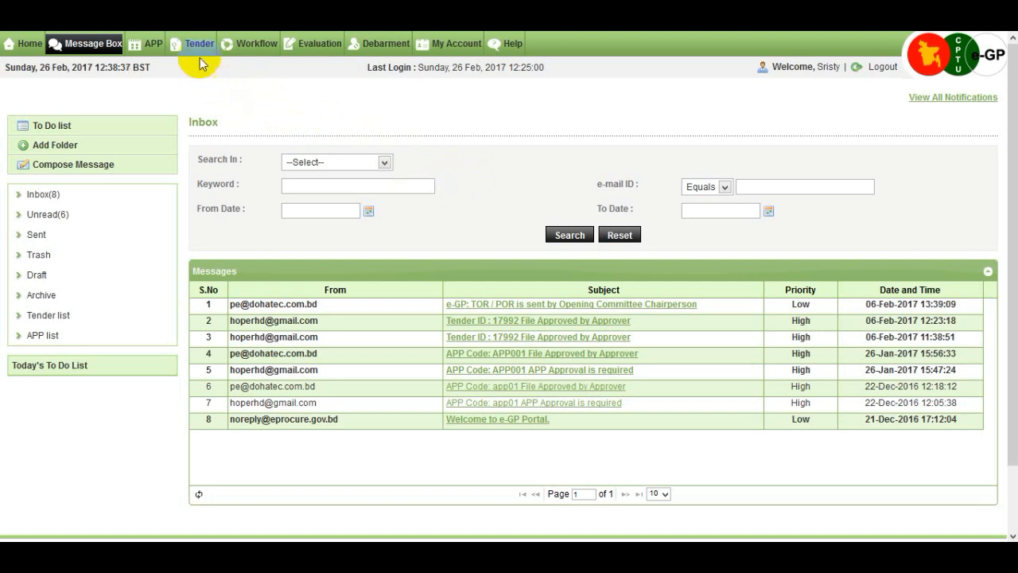
Open the dashboard of tender 17992 from the own tenders in processing and go to its evaluation section
{"action": "mouse_move", "coordinate": [201, 50]}
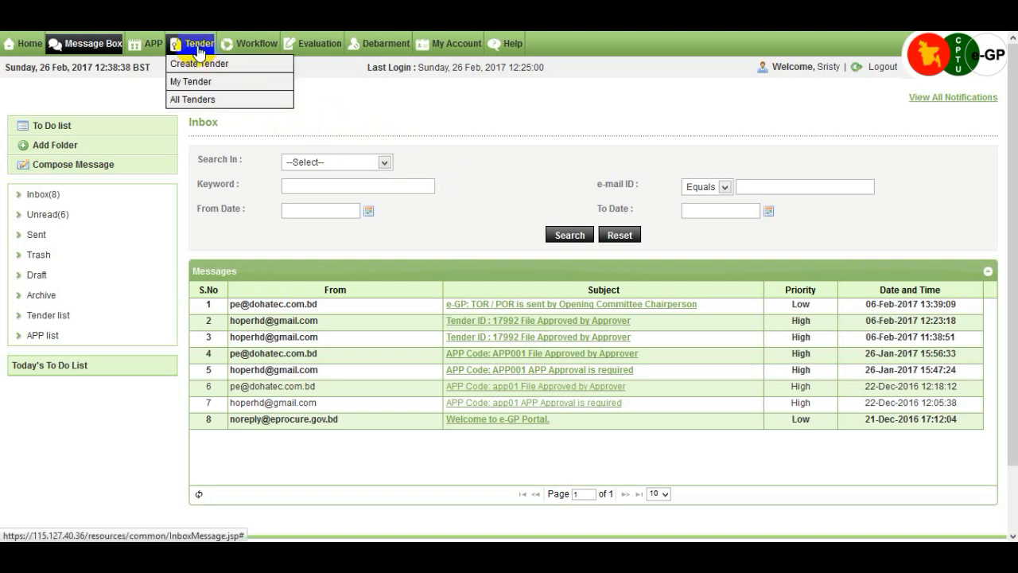
{"action": "left_click", "coordinate": [226, 90]}
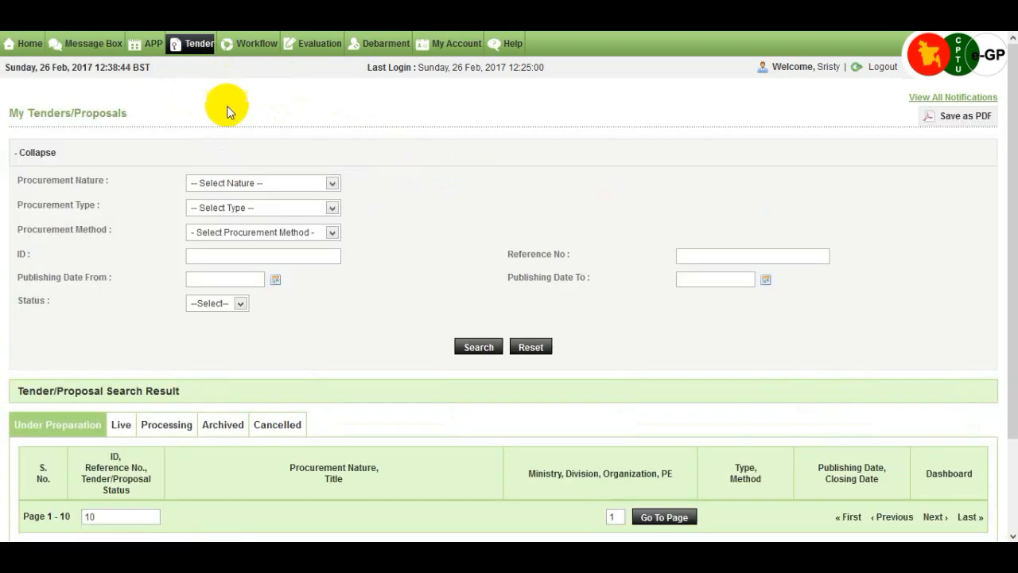
{"action": "scroll", "coordinate": [254, 210], "scroll_direction": "down", "scroll_amount": 3}
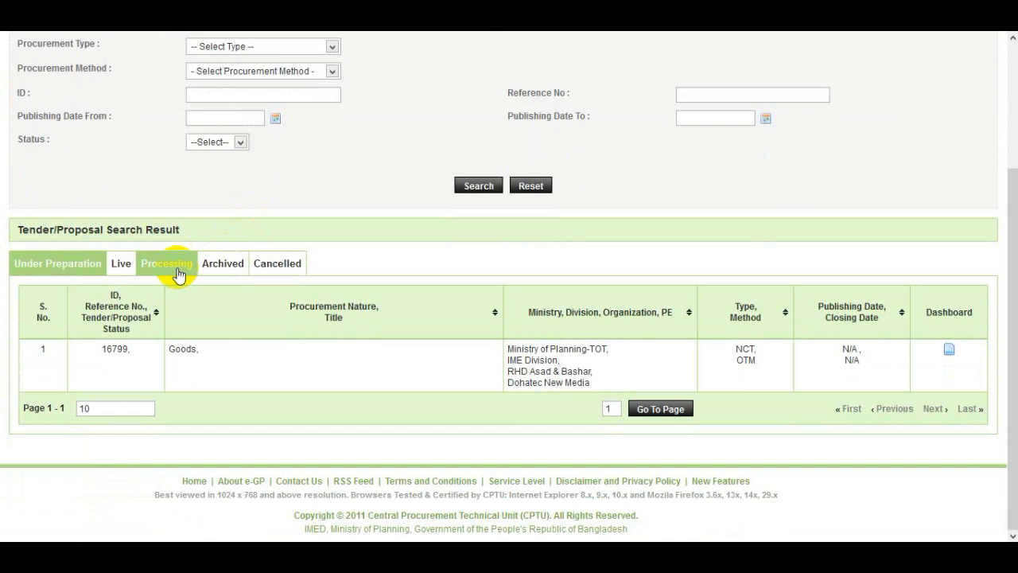
{"action": "left_click", "coordinate": [177, 271]}
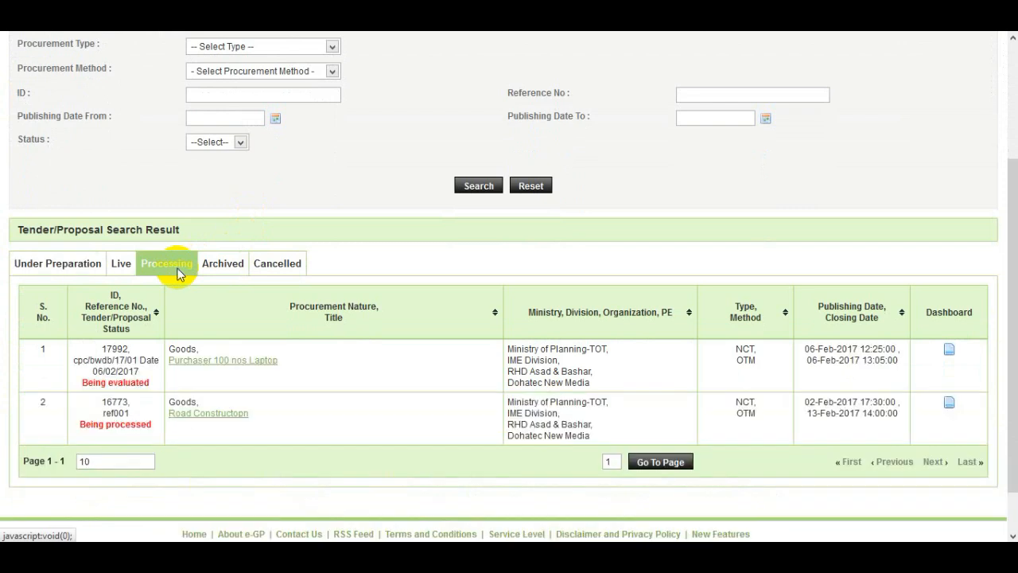
{"action": "scroll", "coordinate": [256, 274], "scroll_direction": "down", "scroll_amount": 1}
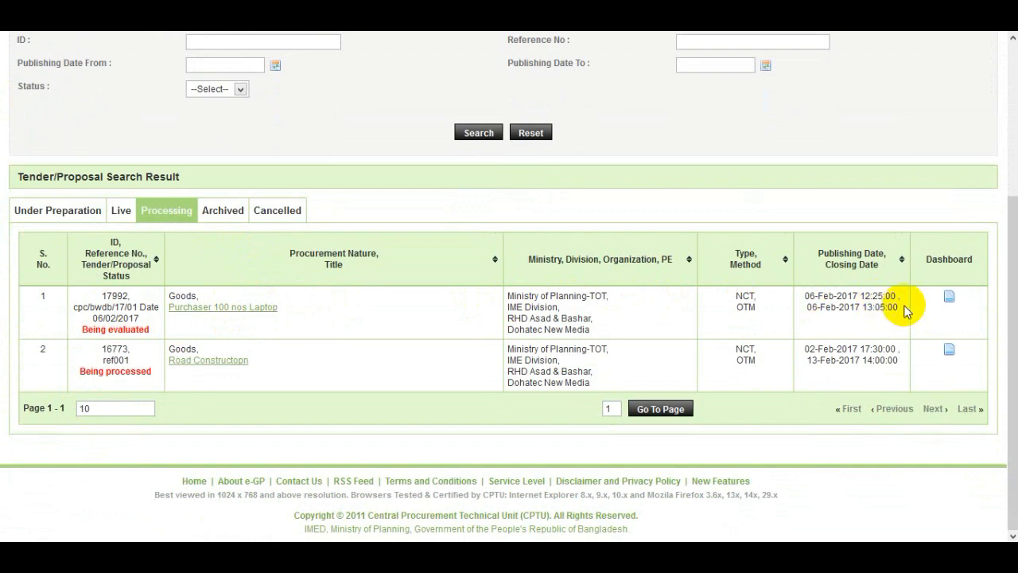
{"action": "left_click", "coordinate": [949, 300]}
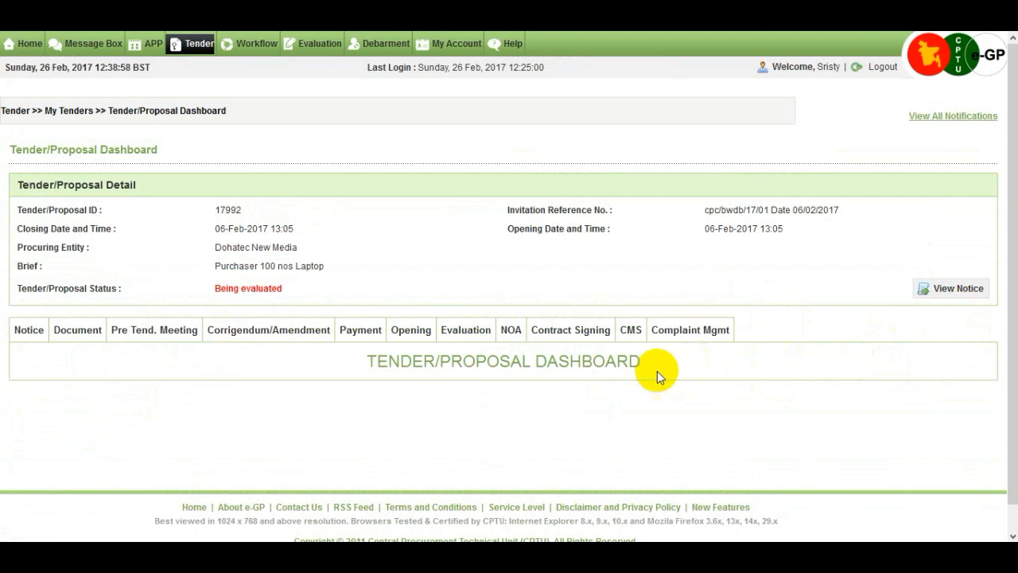
{"action": "left_click", "coordinate": [482, 344]}
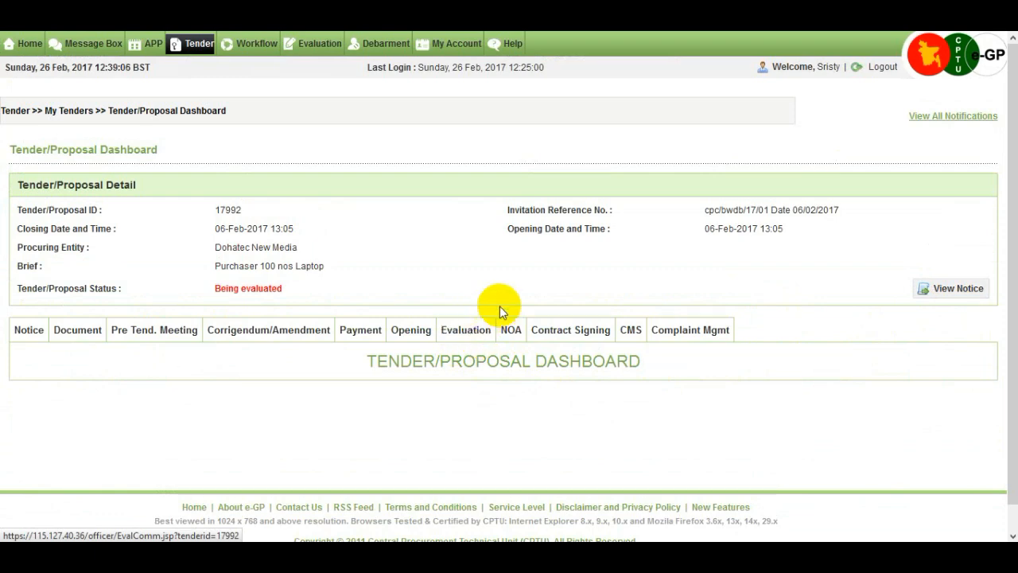
Start creating a technical sub committee for the tender and name it "Technical-Sub committe"
{"action": "scroll", "coordinate": [501, 305], "scroll_direction": "down", "scroll_amount": 5}
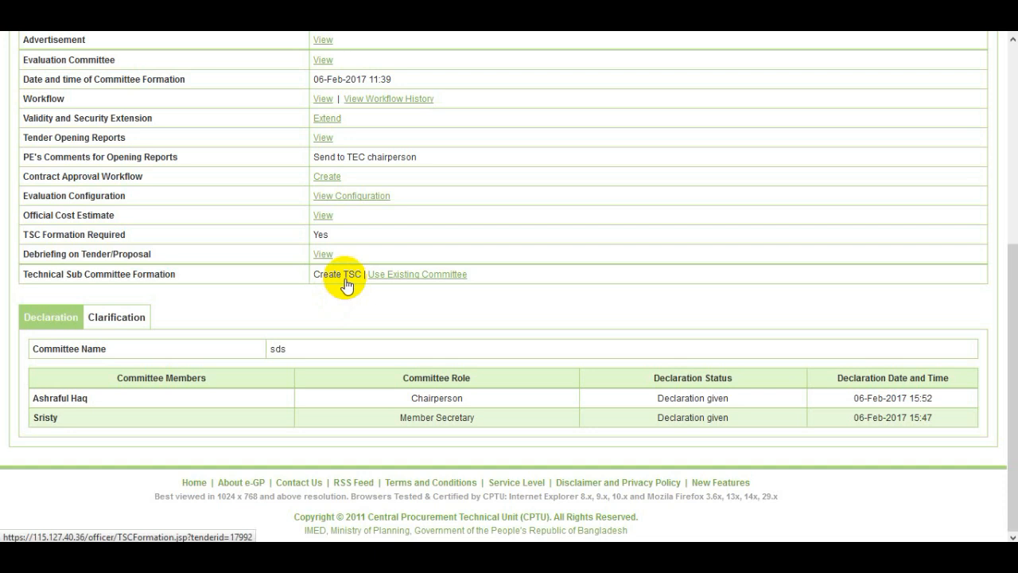
{"action": "left_click", "coordinate": [344, 279]}
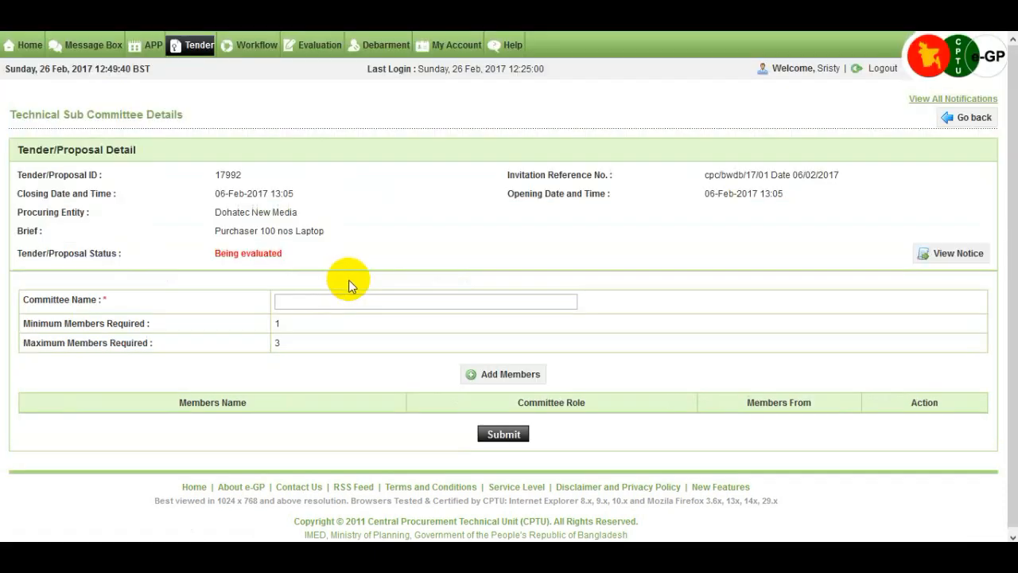
{"action": "left_click", "coordinate": [313, 302]}
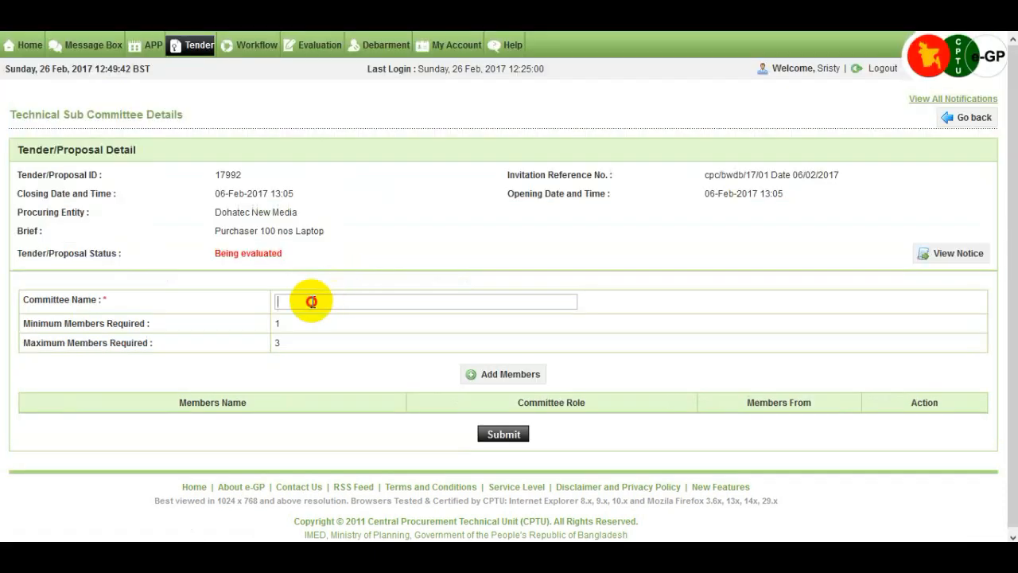
{"action": "type", "text": "Technical-Sub committe"}
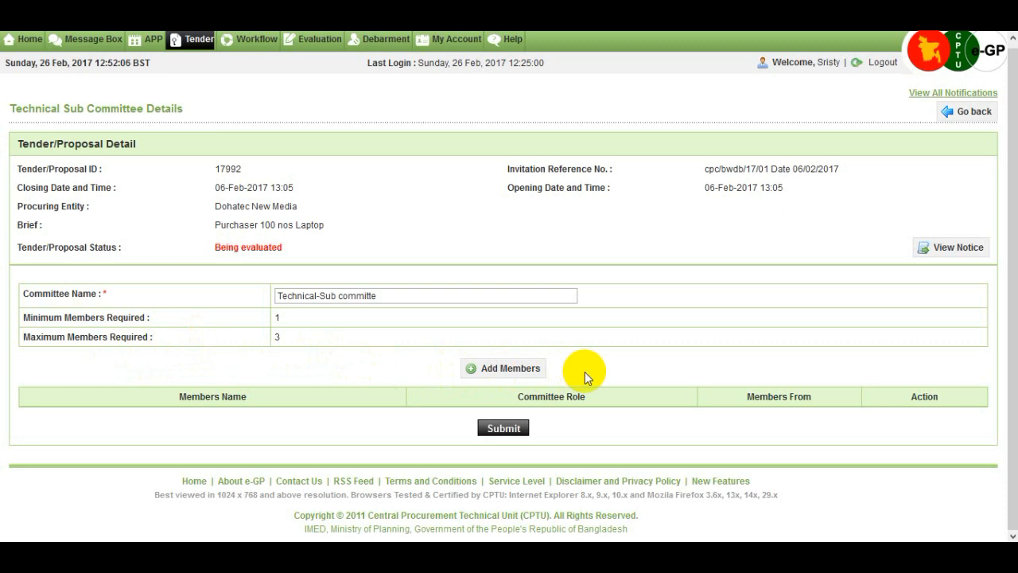
Add the first listed Chief Engineer from the same PE as a member and submit the technical sub committee
{"action": "left_click", "coordinate": [524, 373]}
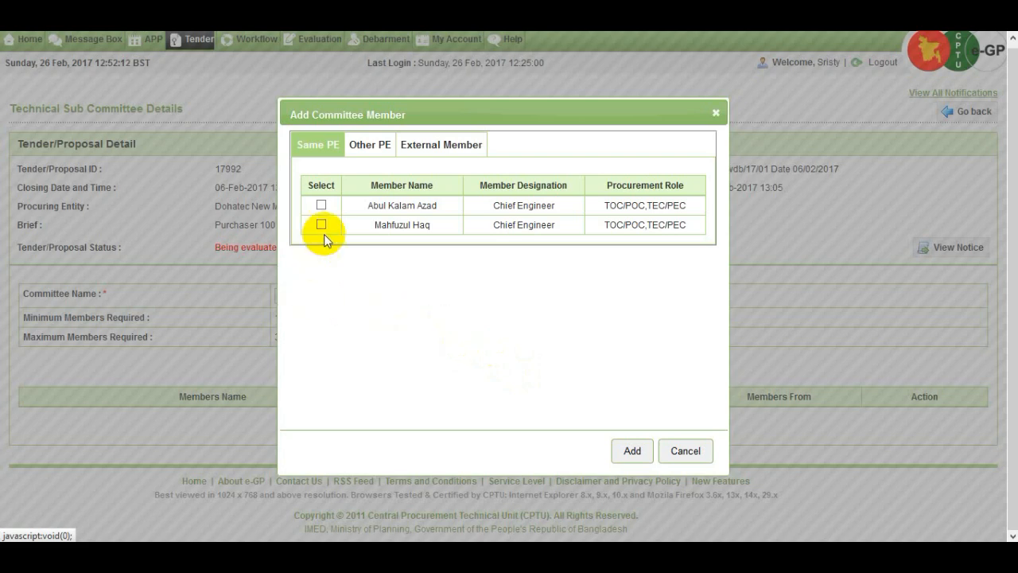
{"action": "left_click", "coordinate": [320, 206]}
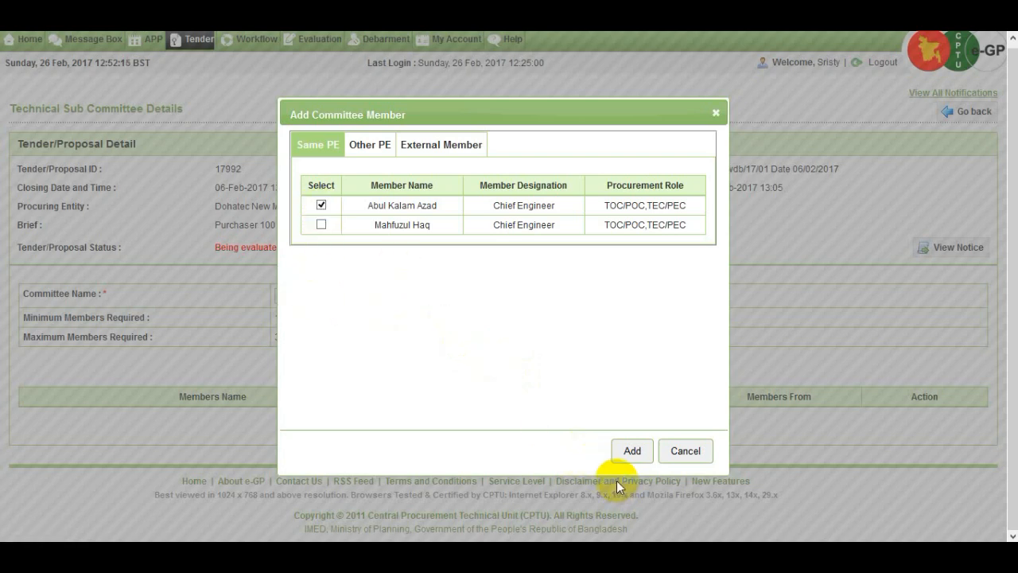
{"action": "left_click", "coordinate": [632, 453]}
{"action": "scroll", "coordinate": [631, 458], "scroll_direction": "down", "scroll_amount": 1}
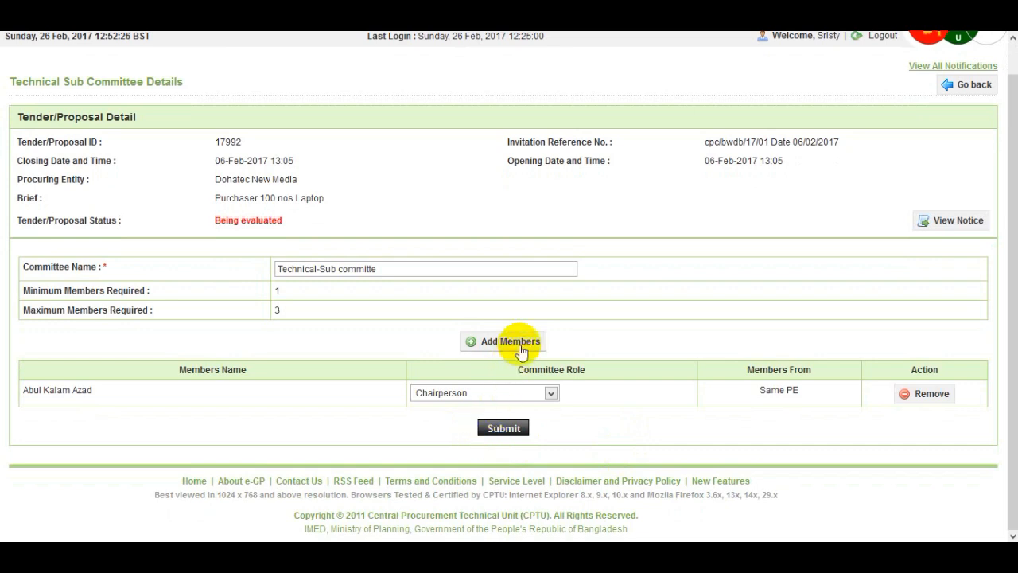
{"action": "left_click", "coordinate": [513, 431]}
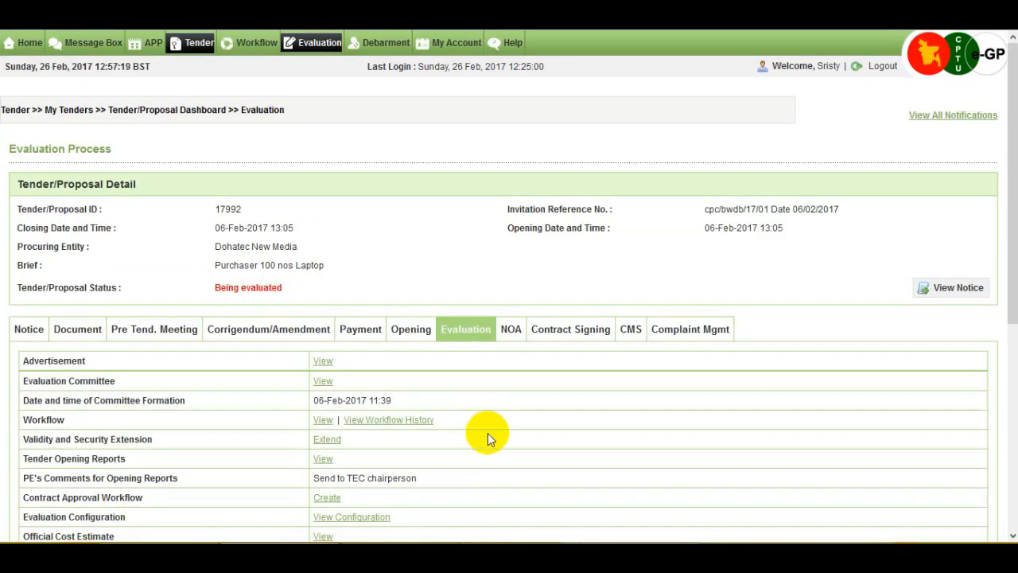
Create the Technical Sub Committee Formation workflow with 0 reviewers and submit it
{"action": "scroll", "coordinate": [488, 433], "scroll_direction": "down", "scroll_amount": 2}
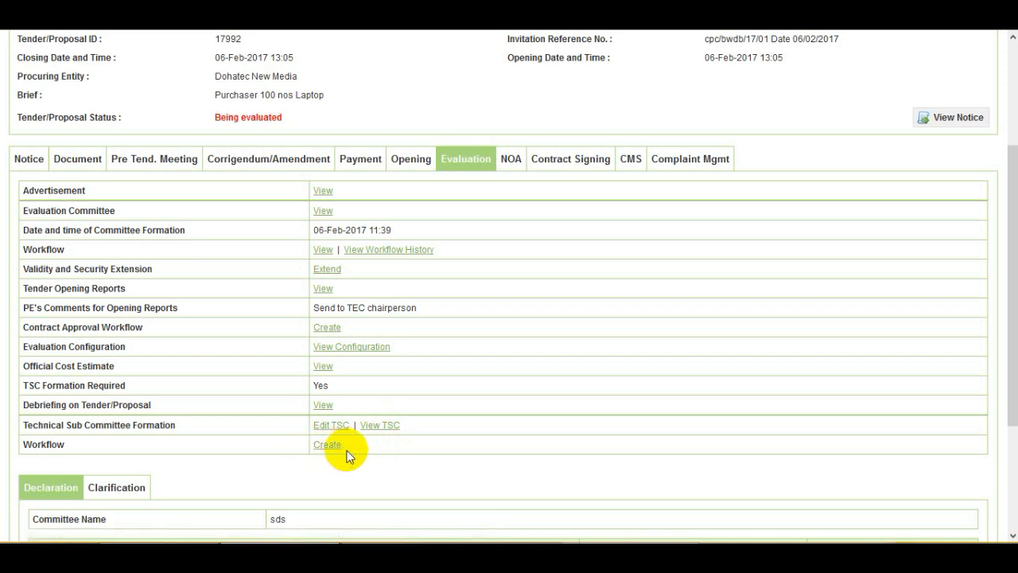
{"action": "left_click", "coordinate": [400, 445]}
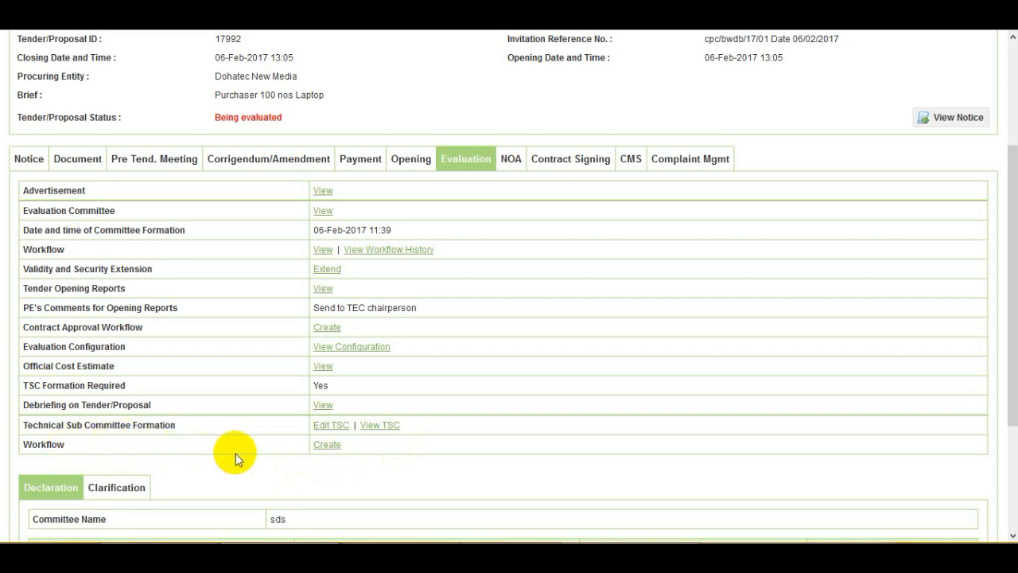
{"action": "left_click", "coordinate": [334, 450]}
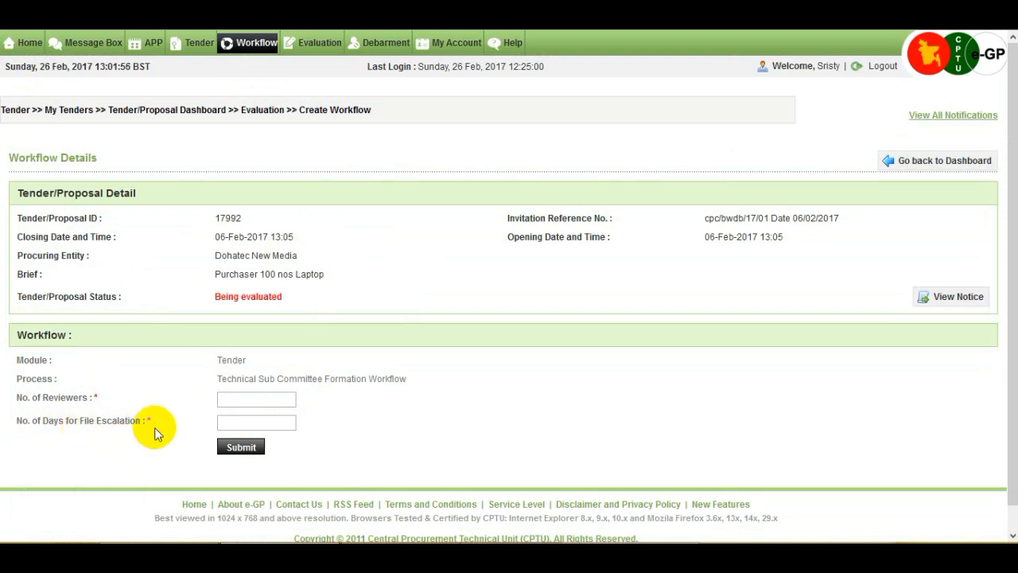
{"action": "left_click", "coordinate": [266, 402]}
{"action": "type", "text": "0"}
{"action": "left_click", "coordinate": [362, 417]}
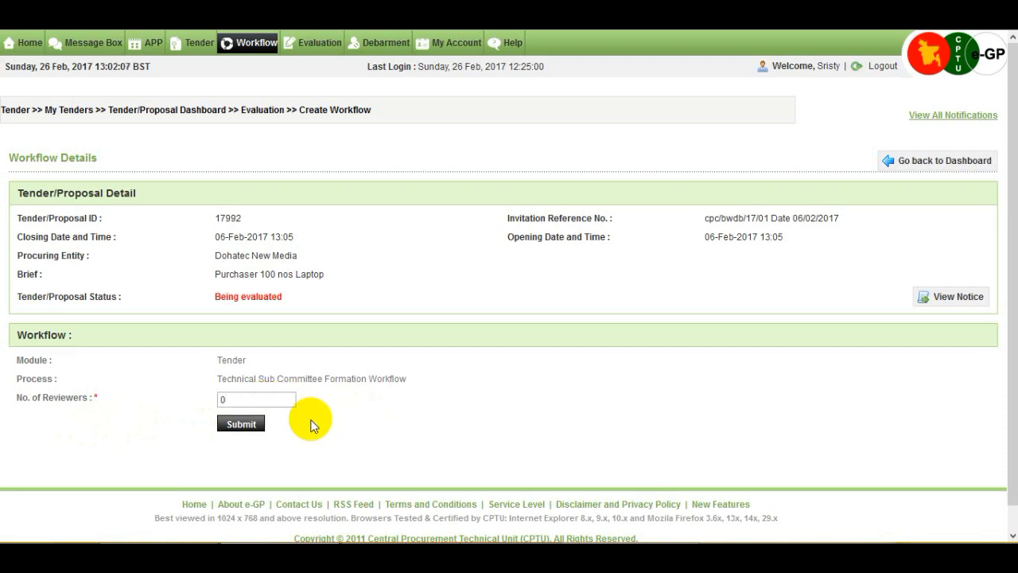
{"action": "left_click", "coordinate": [236, 429]}
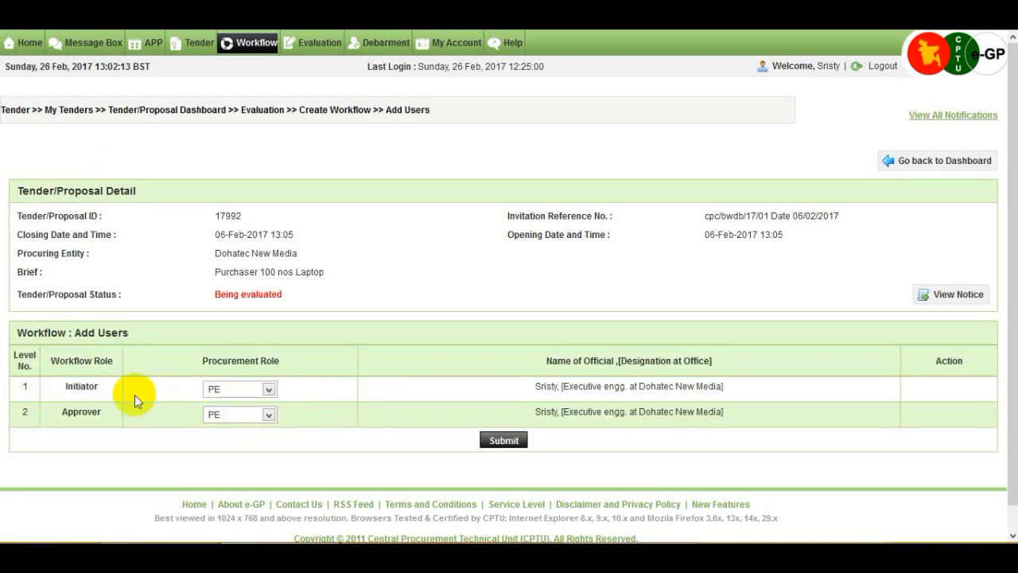
Set the level 2 approver's procurement role to HOPE in the workflow users
{"action": "left_click", "coordinate": [268, 414]}
{"action": "left_click", "coordinate": [245, 444]}
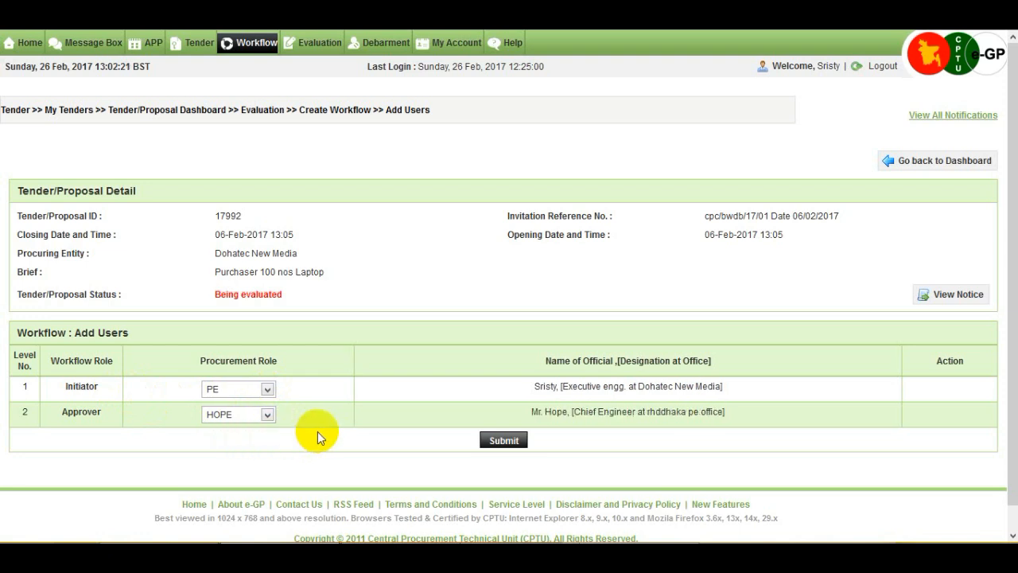
Submit the workflow users and open the technical sub committee file for processing in the workflow
{"action": "left_click", "coordinate": [496, 442]}
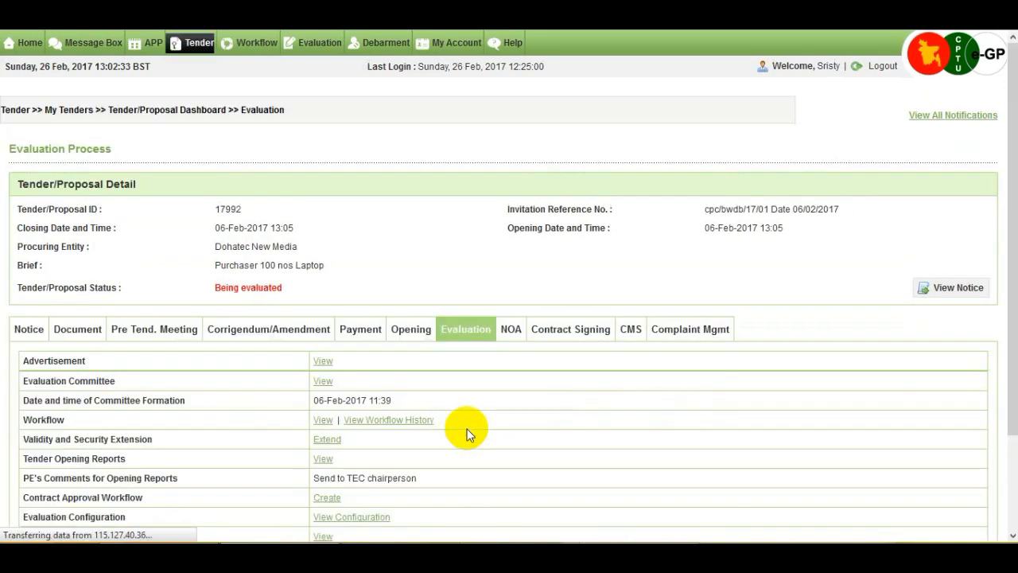
{"action": "scroll", "coordinate": [469, 430], "scroll_direction": "down", "scroll_amount": 1}
{"action": "scroll", "coordinate": [470, 430], "scroll_direction": "down", "scroll_amount": 3}
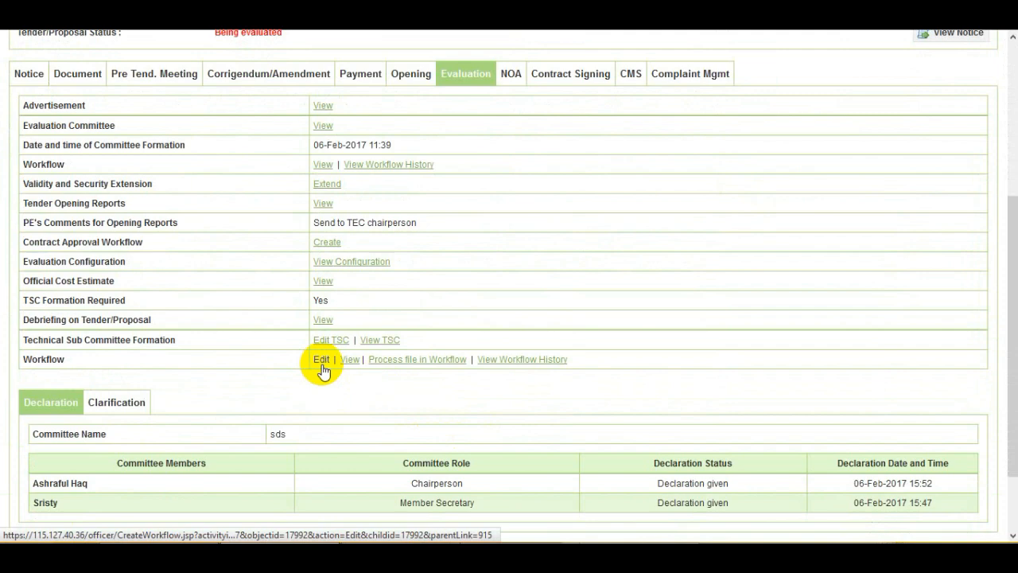
{"action": "left_click", "coordinate": [392, 362]}
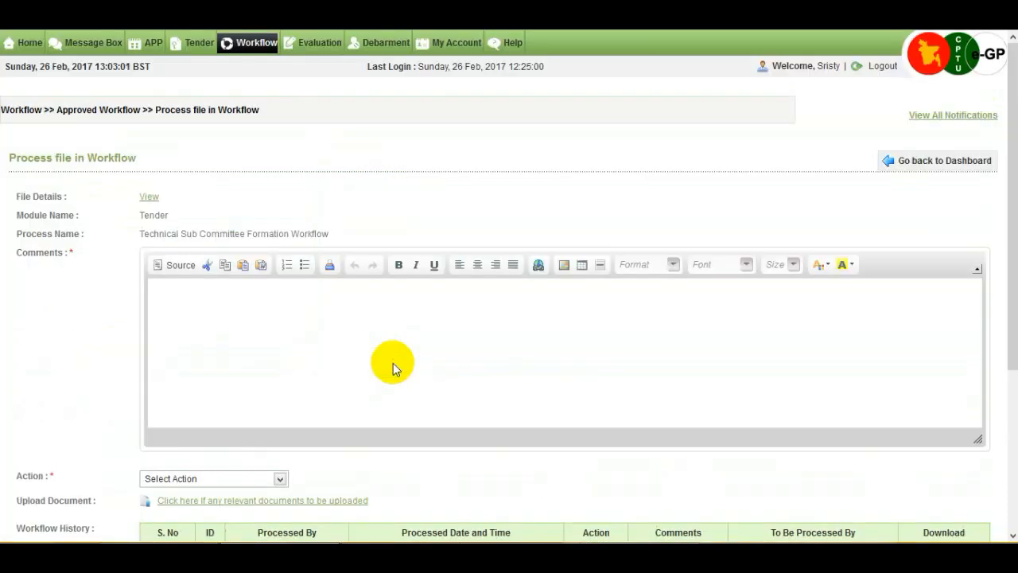
Forward the Technical Sub Committee Formation Workflow file to the approver with the comment "ok"
{"action": "scroll", "coordinate": [393, 363], "scroll_direction": "down", "scroll_amount": 2}
{"action": "left_click", "coordinate": [242, 224]}
{"action": "type", "text": "ok"}
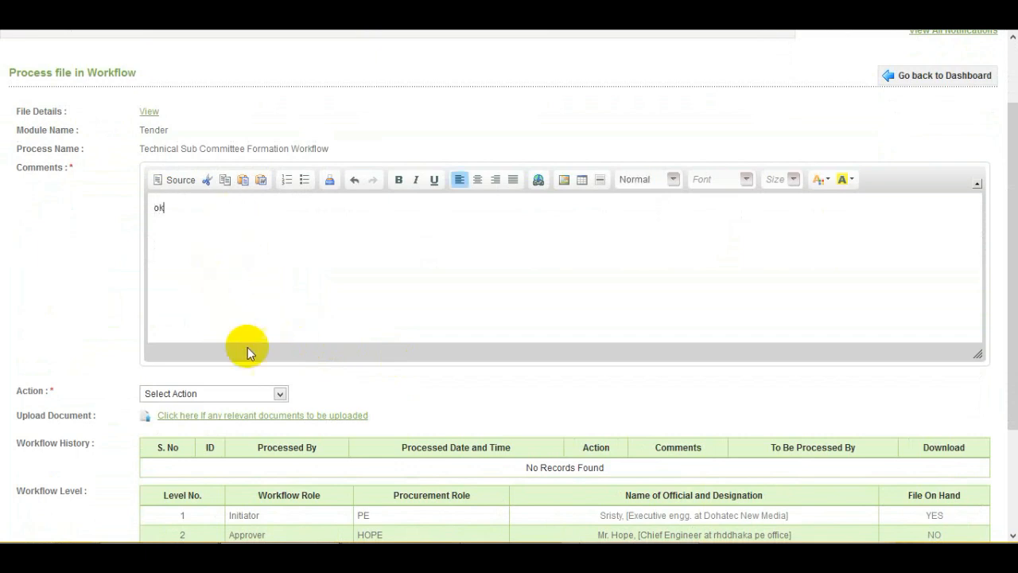
{"action": "left_click", "coordinate": [281, 394]}
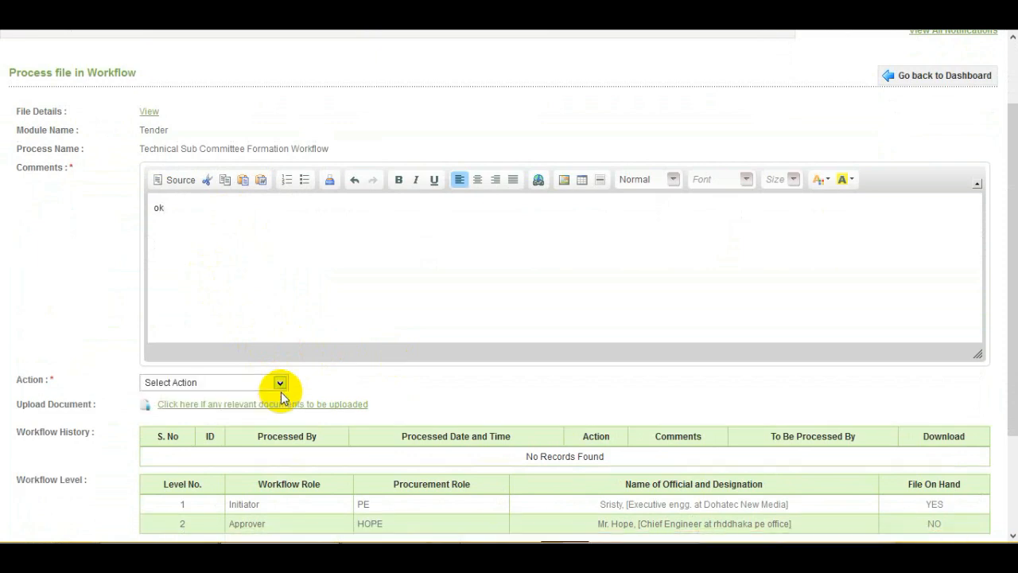
{"action": "left_click", "coordinate": [281, 384]}
{"action": "left_click", "coordinate": [281, 385]}
{"action": "left_click", "coordinate": [279, 386]}
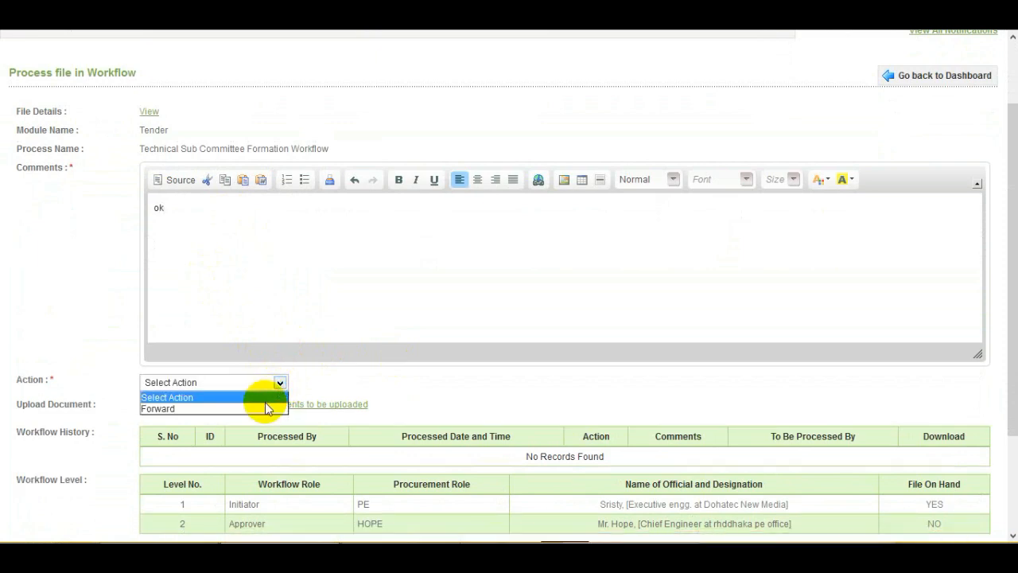
{"action": "left_click", "coordinate": [263, 408]}
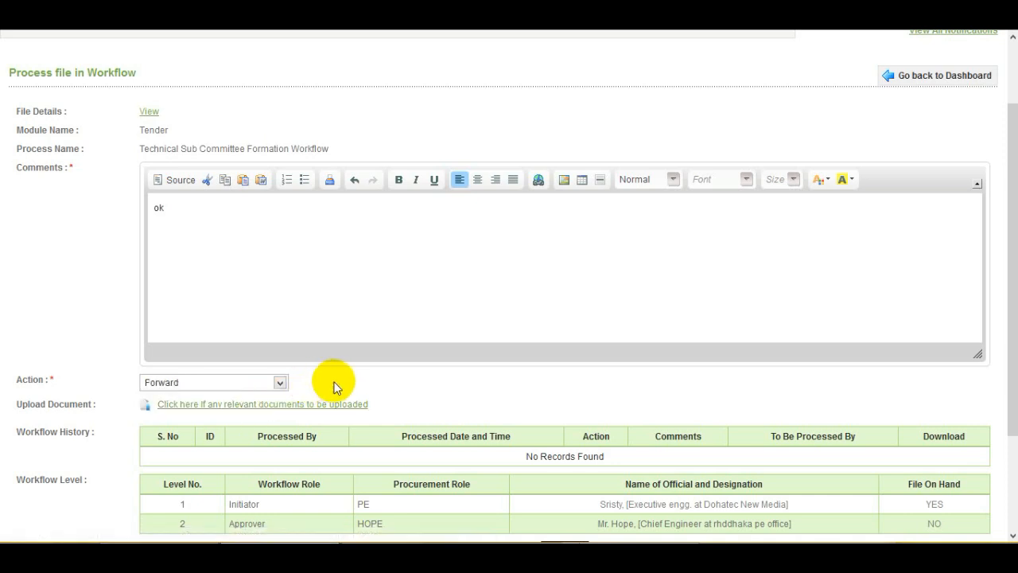
{"action": "scroll", "coordinate": [314, 388], "scroll_direction": "down", "scroll_amount": 3}
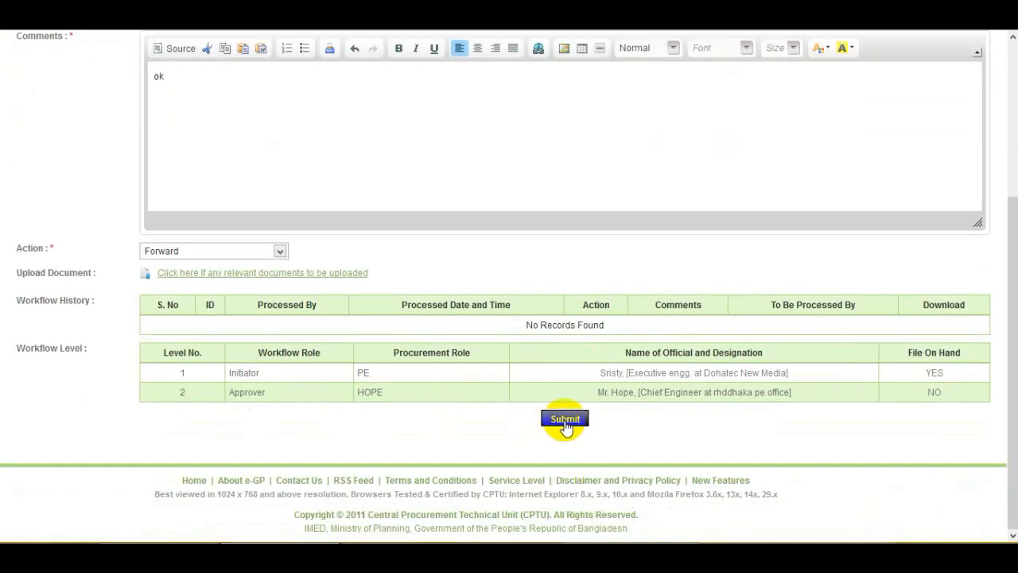
{"action": "double_click", "coordinate": [565, 423]}
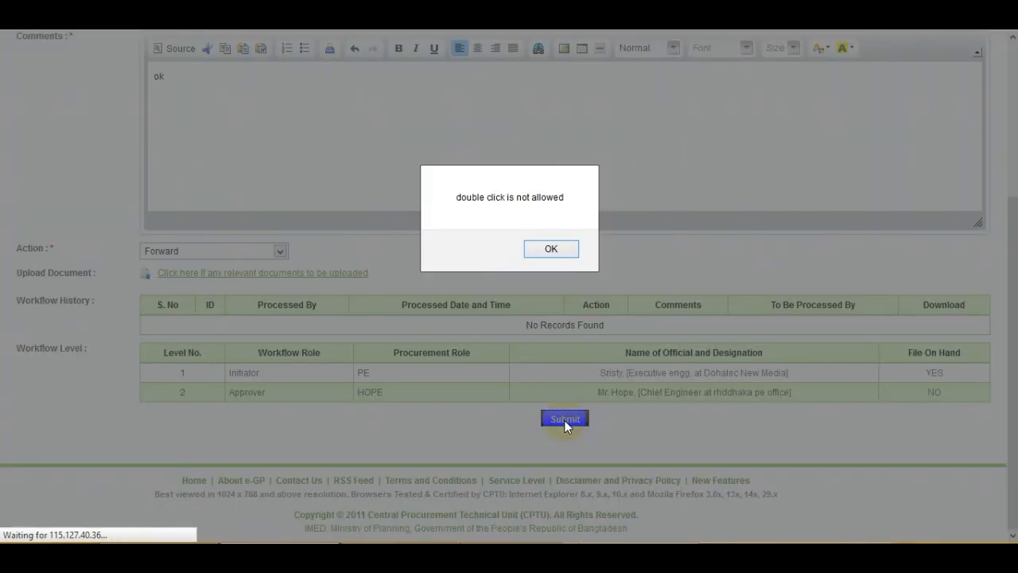
{"action": "left_click", "coordinate": [541, 253]}
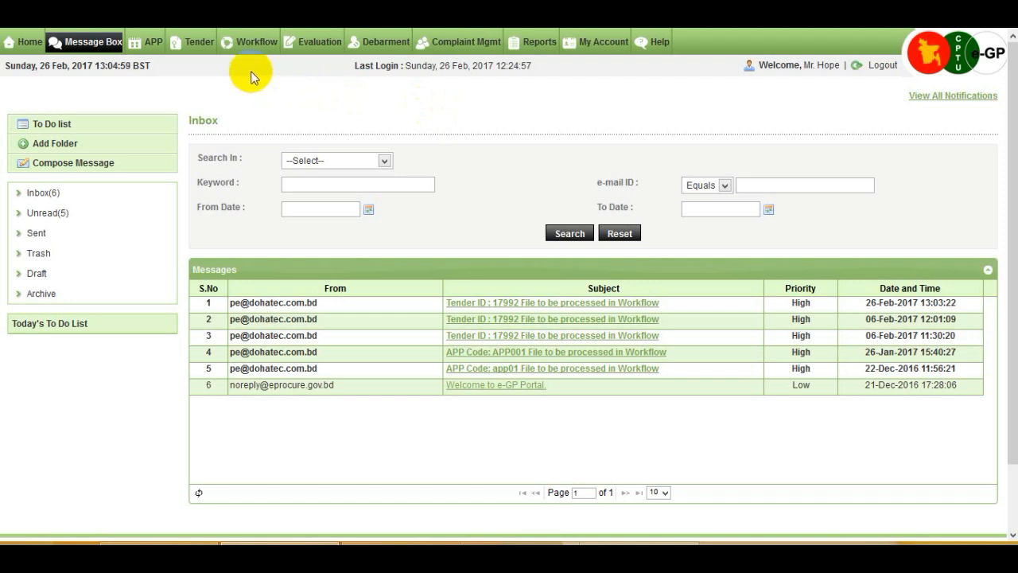
From the HOPE account's pending workflow tasks, open the Technical Sub Committee Formation file of tender 17992 for processing
{"action": "mouse_move", "coordinate": [256, 49]}
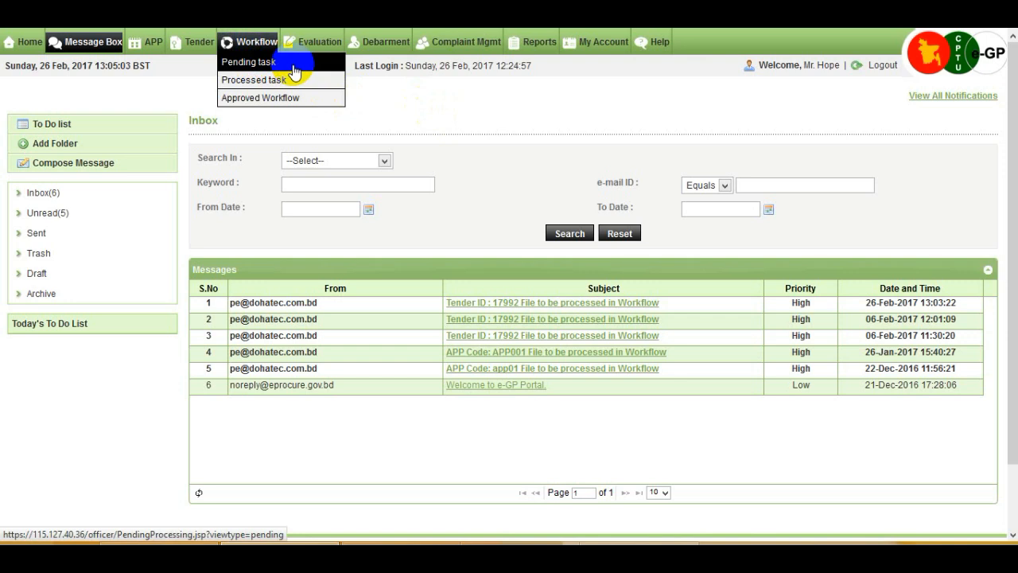
{"action": "left_click", "coordinate": [291, 64]}
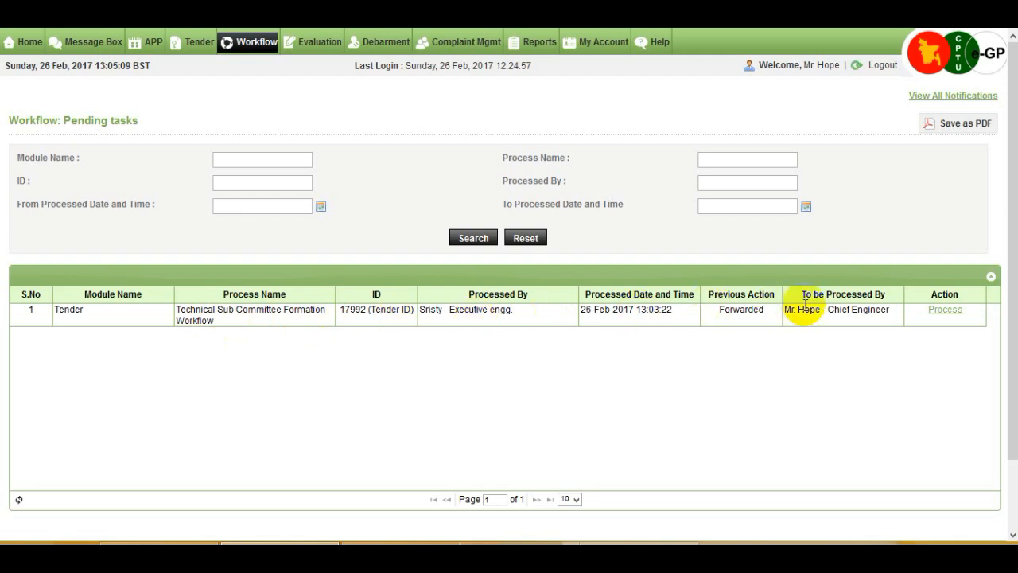
{"action": "left_click", "coordinate": [952, 313]}
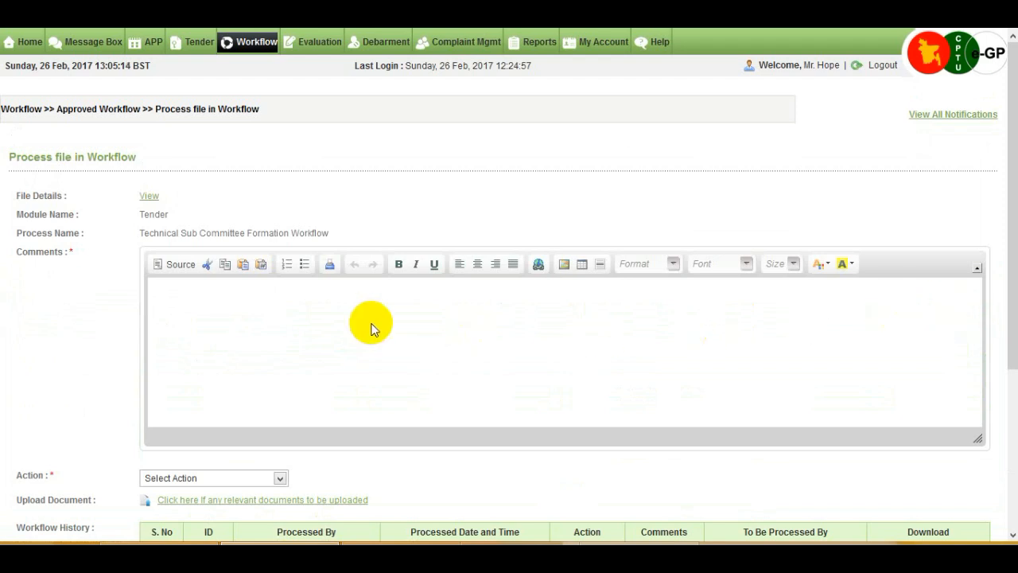
Approve the Technical Sub Committee Formation Workflow file with the comment "ok" and submit it
{"action": "left_click", "coordinate": [224, 300]}
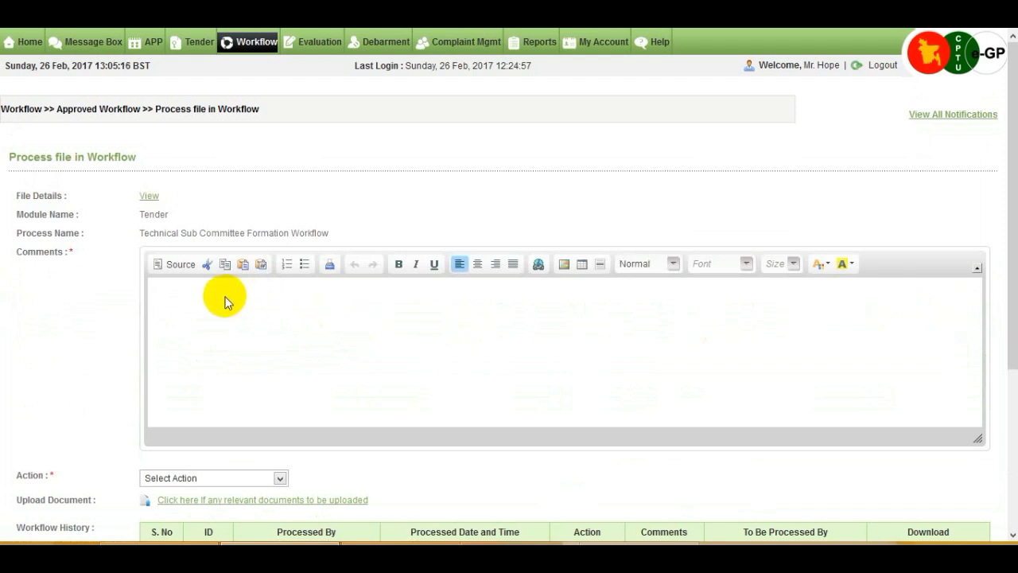
{"action": "type", "text": "ok"}
{"action": "scroll", "coordinate": [352, 469], "scroll_direction": "down", "scroll_amount": 3}
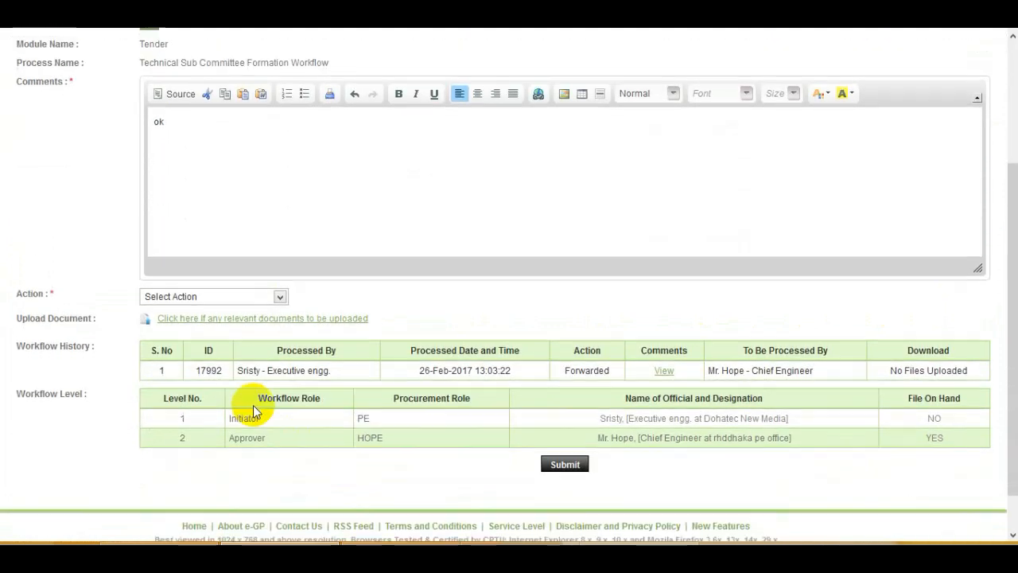
{"action": "left_click", "coordinate": [277, 297]}
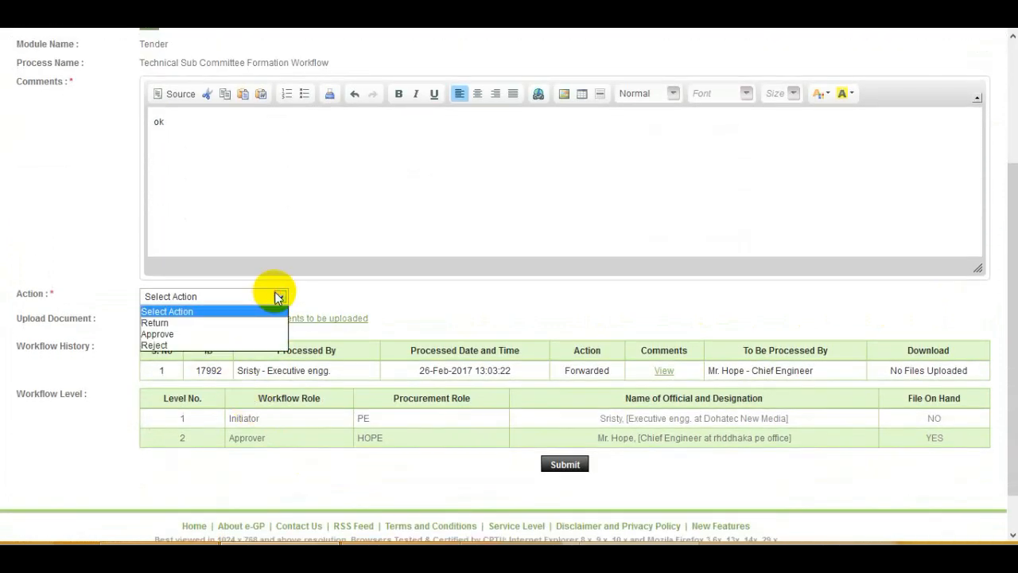
{"action": "left_click", "coordinate": [264, 331]}
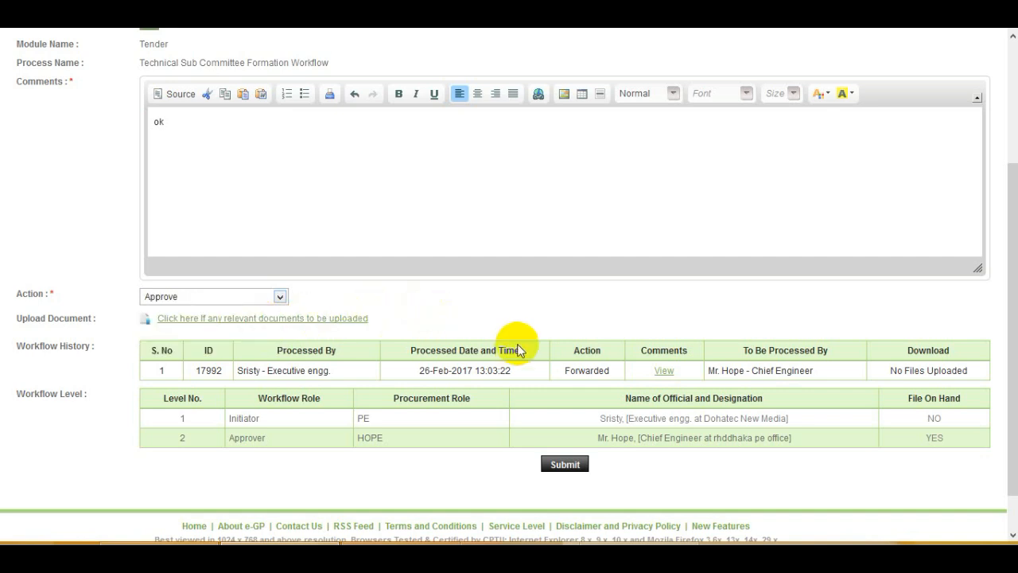
{"action": "scroll", "coordinate": [509, 398], "scroll_direction": "down", "scroll_amount": 1}
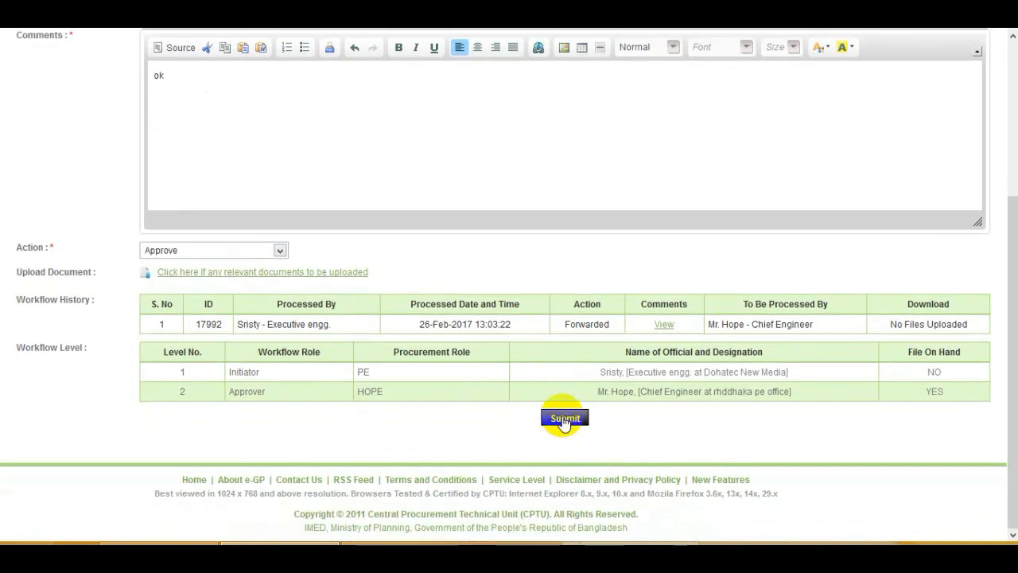
{"action": "left_click", "coordinate": [565, 418]}
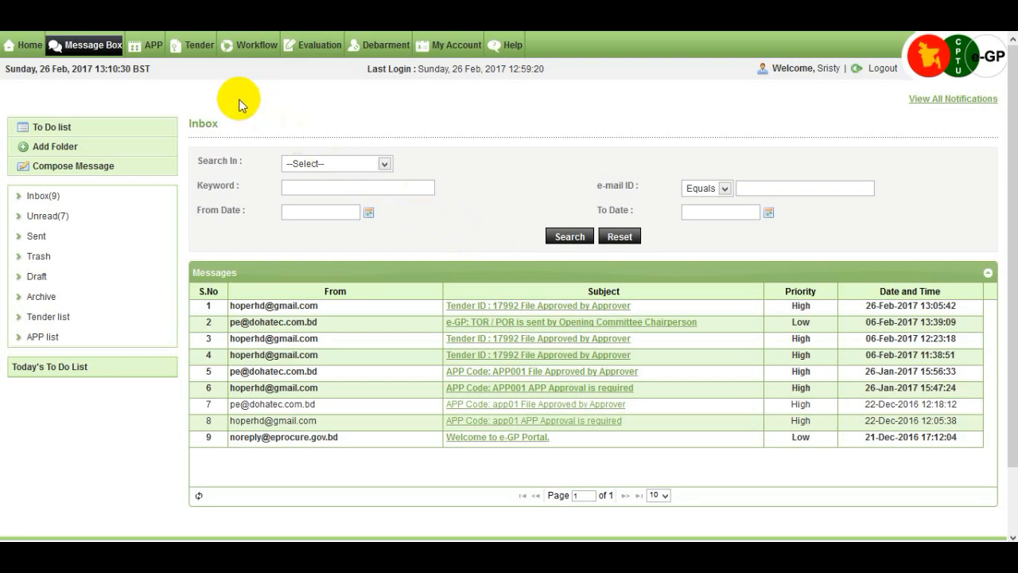
In the PE account, find tender 17992 among the tenders in processing and open its evaluation page
{"action": "mouse_move", "coordinate": [205, 53]}
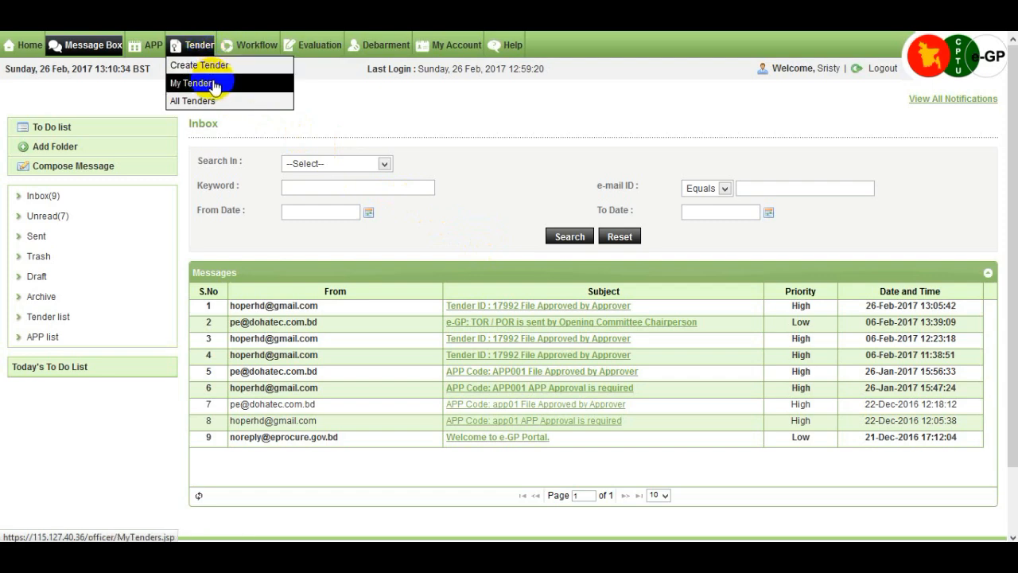
{"action": "left_click", "coordinate": [214, 85]}
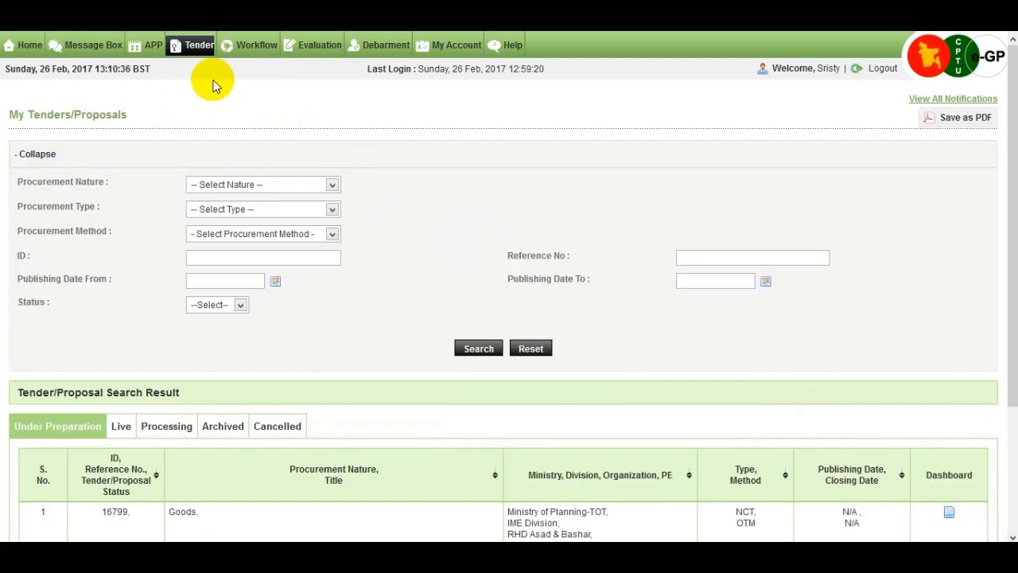
{"action": "scroll", "coordinate": [231, 262], "scroll_direction": "down", "scroll_amount": 2}
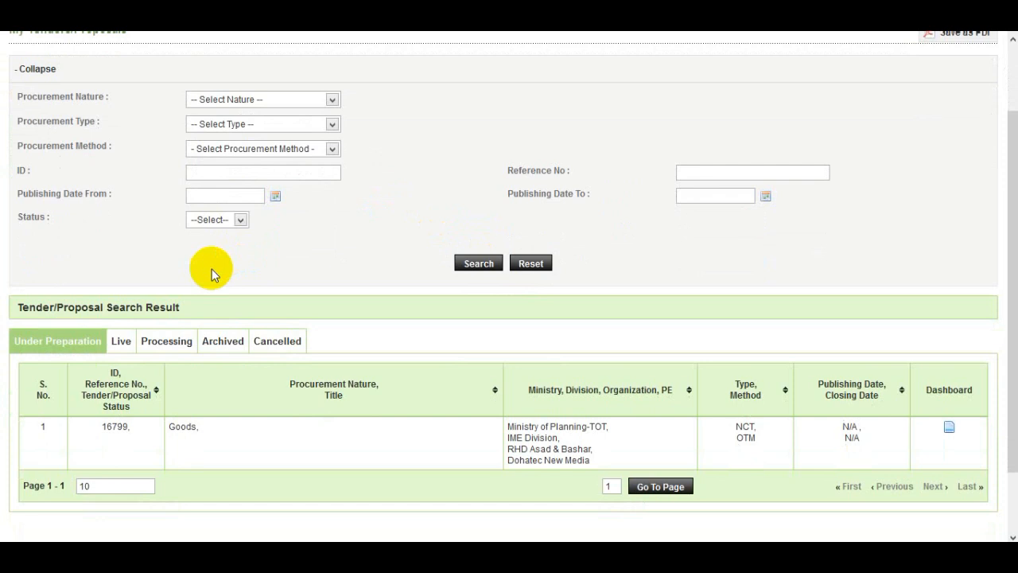
{"action": "left_click", "coordinate": [168, 342]}
{"action": "scroll", "coordinate": [302, 326], "scroll_direction": "down", "scroll_amount": 2}
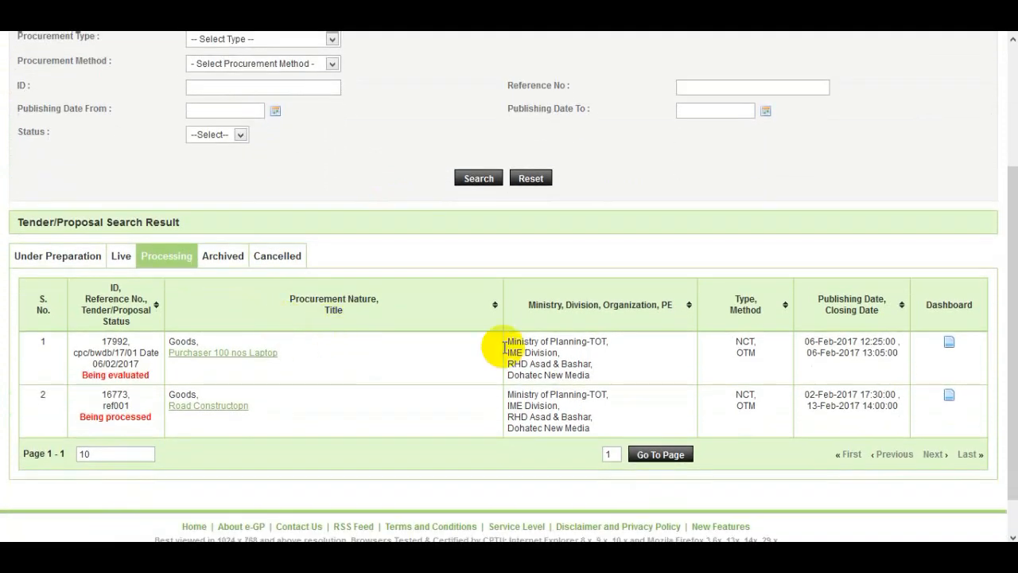
{"action": "left_click", "coordinate": [949, 345]}
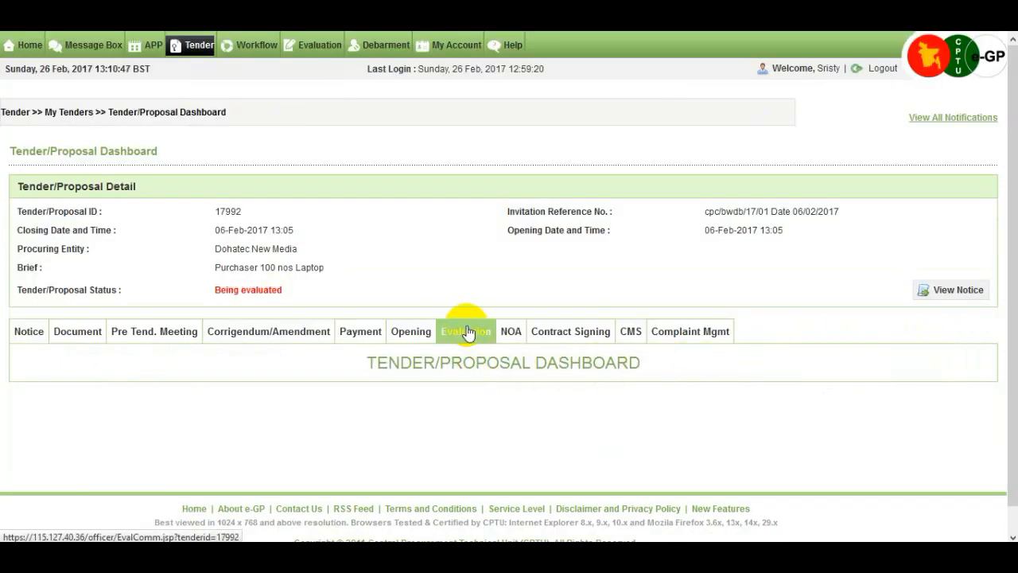
{"action": "left_click", "coordinate": [466, 334]}
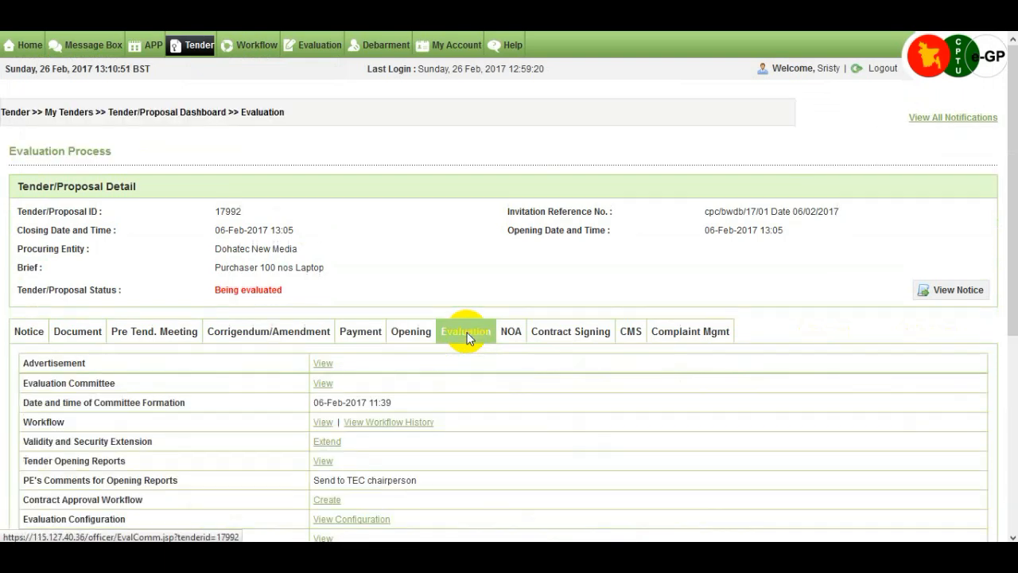
Notify the TSC members by publishing the technical sub committee with the remark "ok"
{"action": "scroll", "coordinate": [466, 335], "scroll_direction": "down", "scroll_amount": 5}
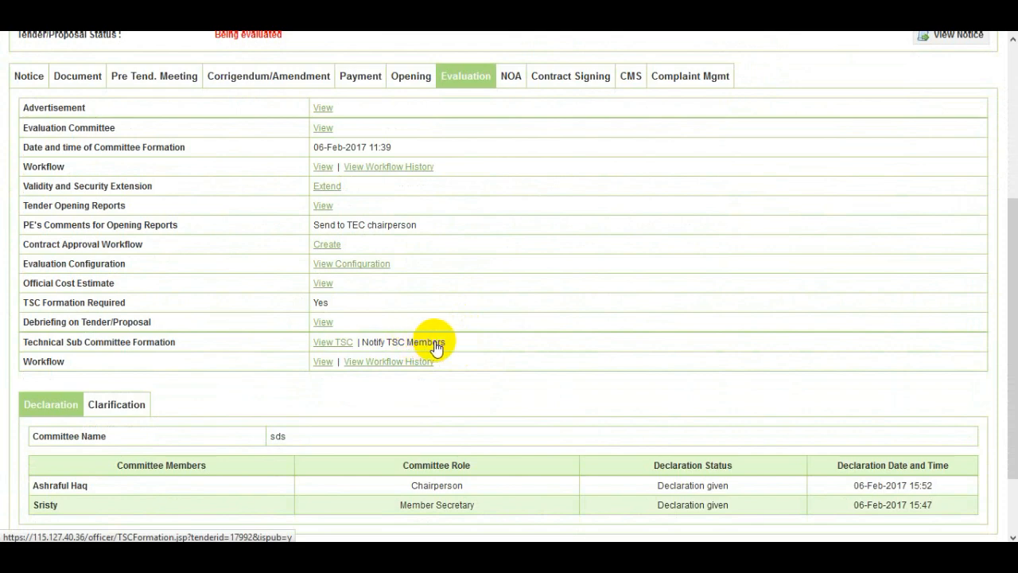
{"action": "left_click", "coordinate": [436, 344]}
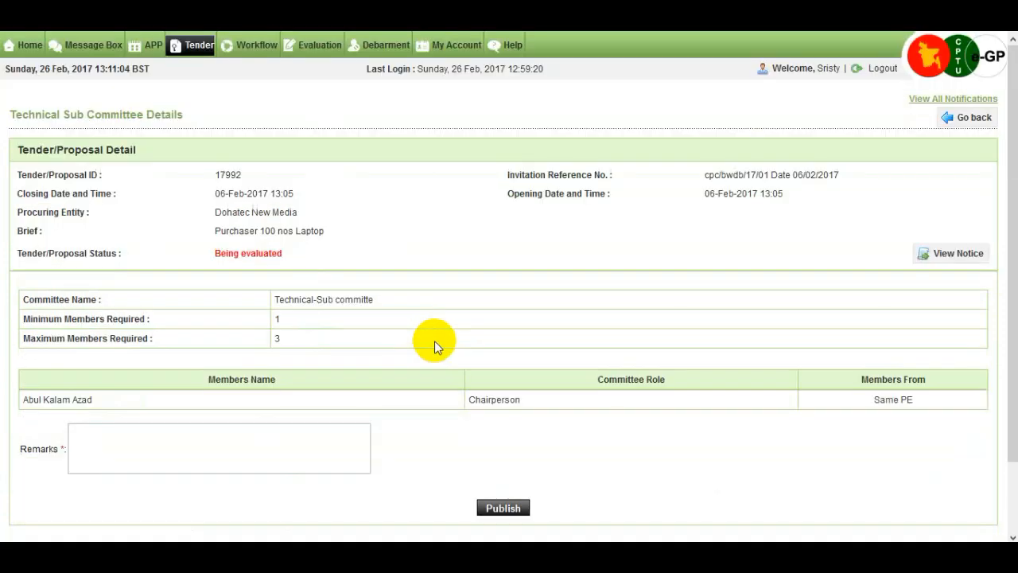
{"action": "scroll", "coordinate": [434, 340], "scroll_direction": "down", "scroll_amount": 2}
{"action": "left_click", "coordinate": [277, 362]}
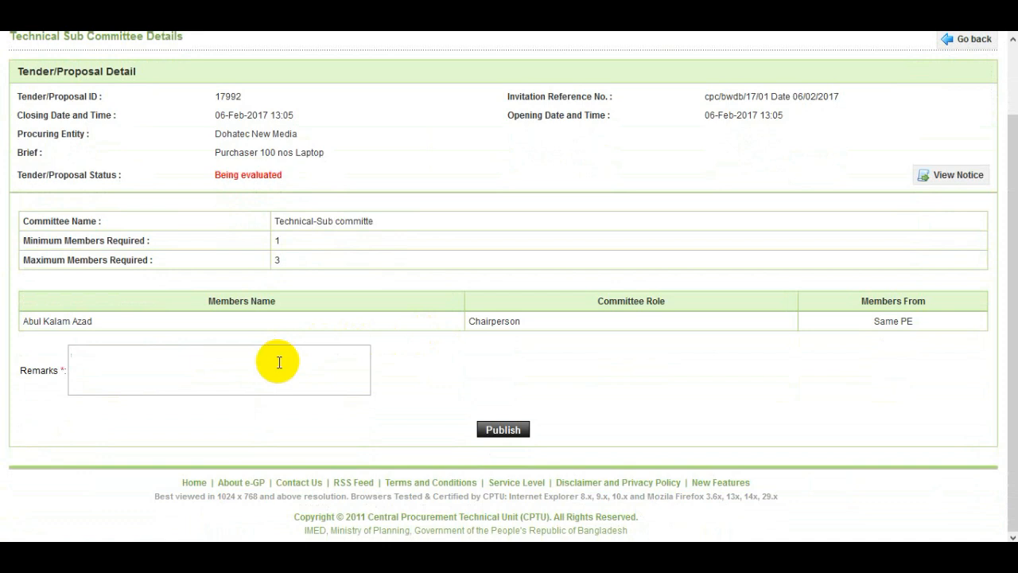
{"action": "type", "text": "ok"}
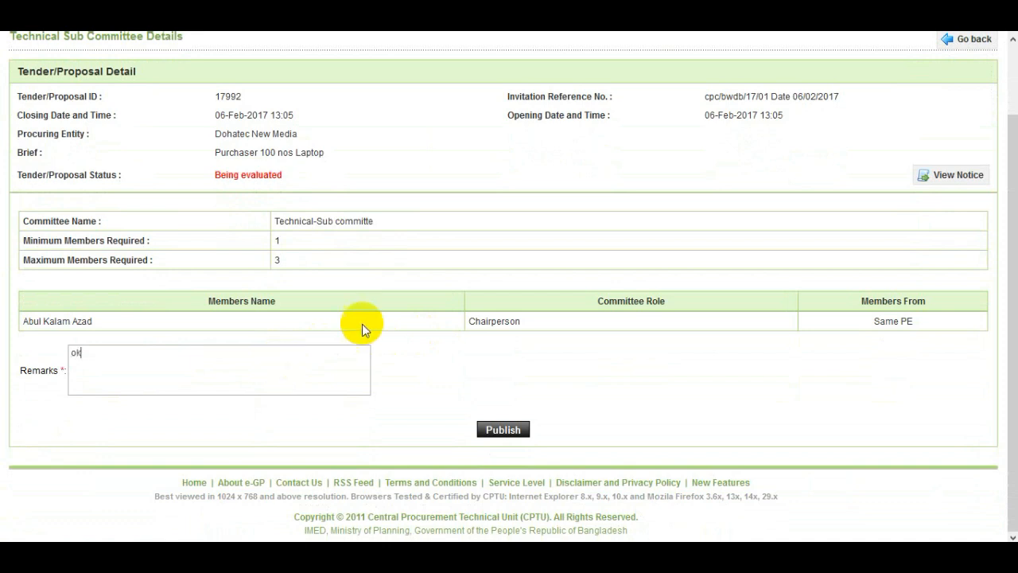
{"action": "left_click", "coordinate": [499, 431]}
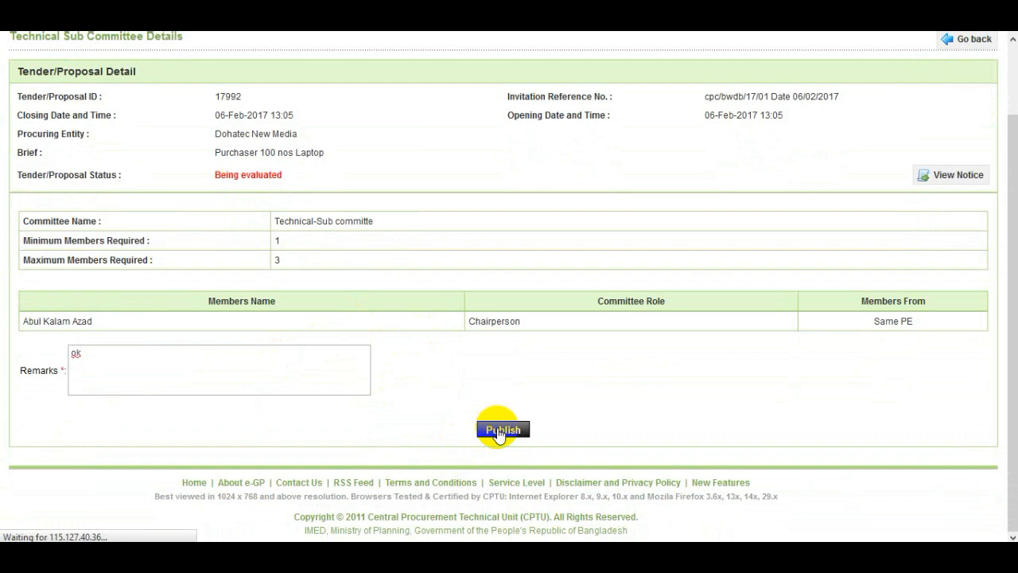
{"action": "scroll", "coordinate": [376, 380], "scroll_direction": "down", "scroll_amount": 1}
{"action": "scroll", "coordinate": [373, 374], "scroll_direction": "down", "scroll_amount": 1}
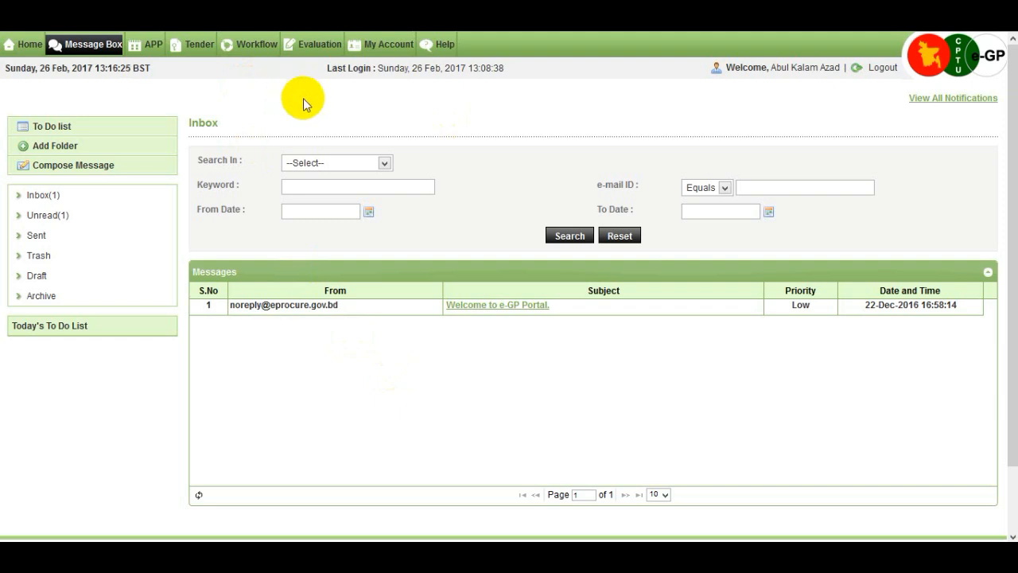
From the committee member's account, open tender 17992's evaluation dashboard through the technical sub committee listing
{"action": "mouse_move", "coordinate": [331, 48]}
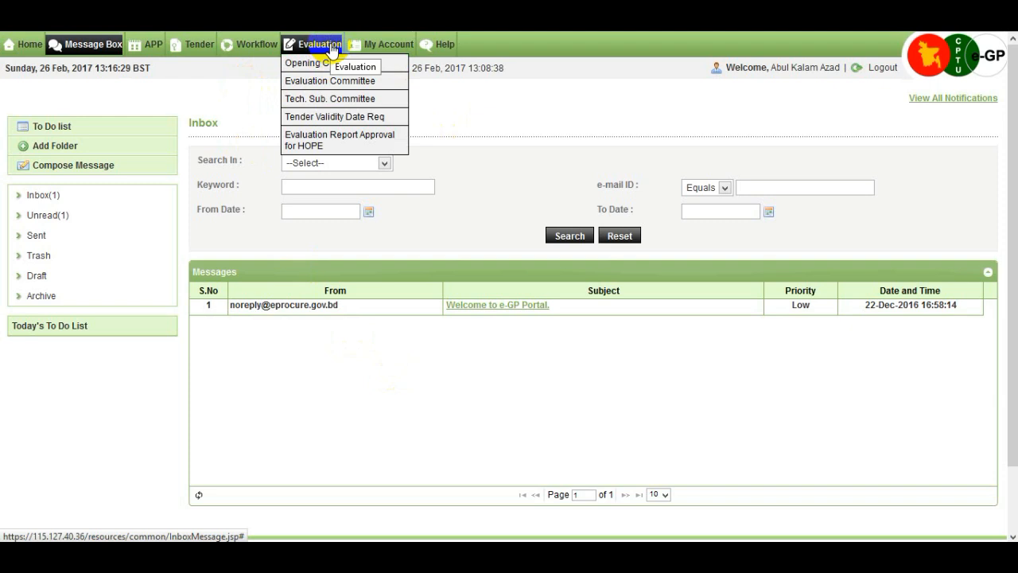
{"action": "left_click", "coordinate": [390, 102]}
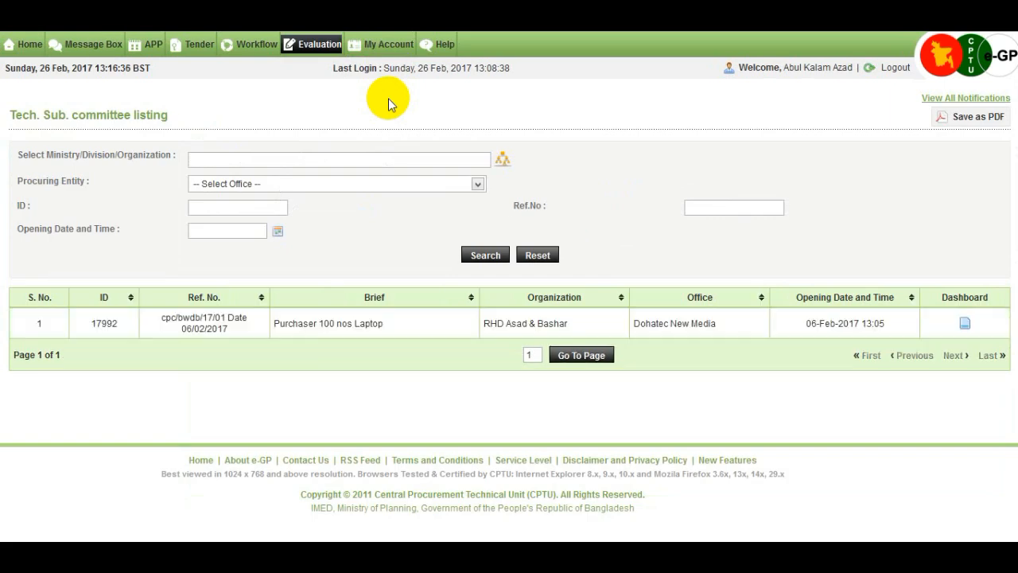
{"action": "left_click", "coordinate": [965, 326]}
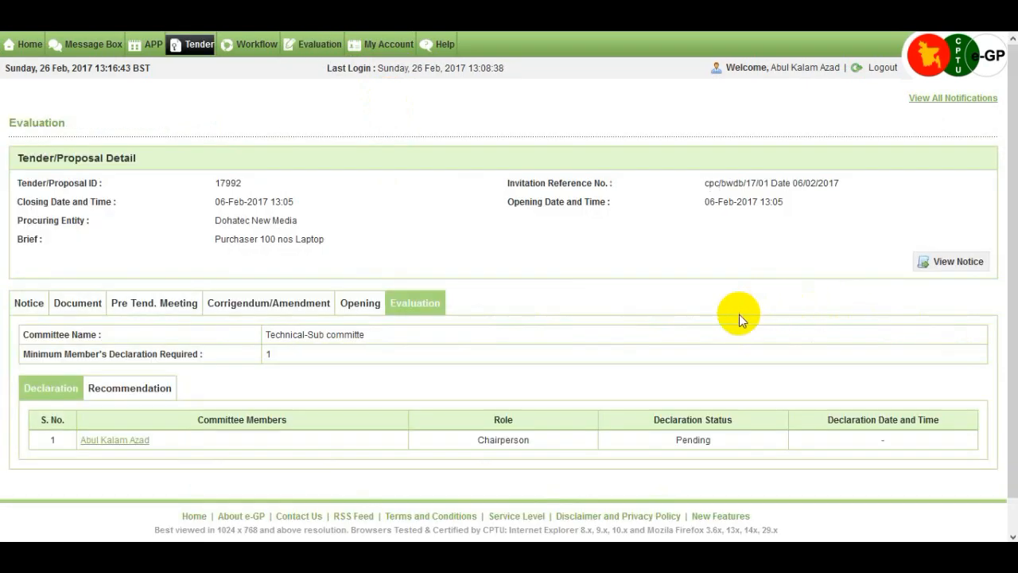
{"action": "scroll", "coordinate": [739, 314], "scroll_direction": "down", "scroll_amount": 2}
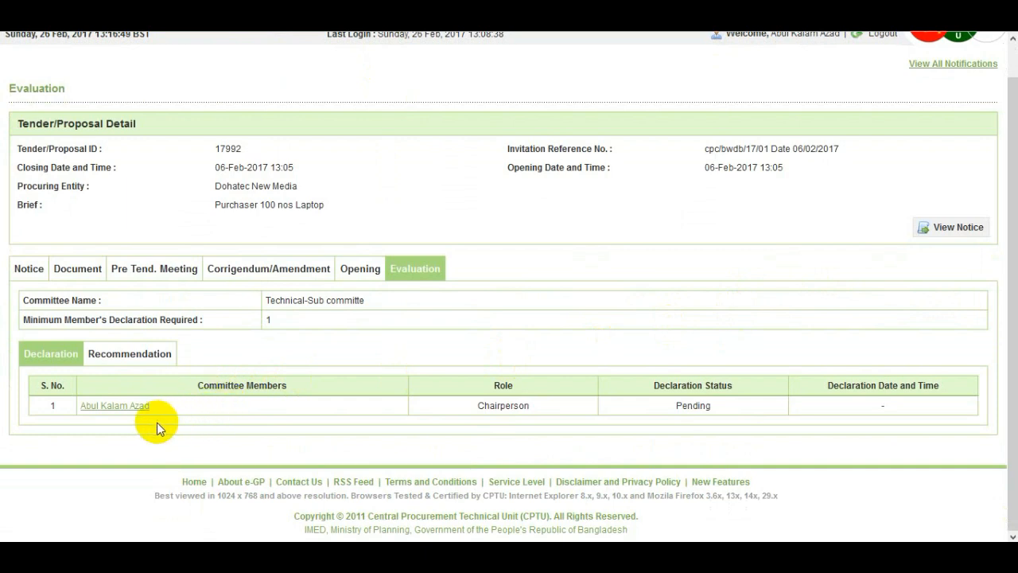
Open the committee member's pending declaration for tender 17992 and enter the account password
{"action": "left_click", "coordinate": [120, 408]}
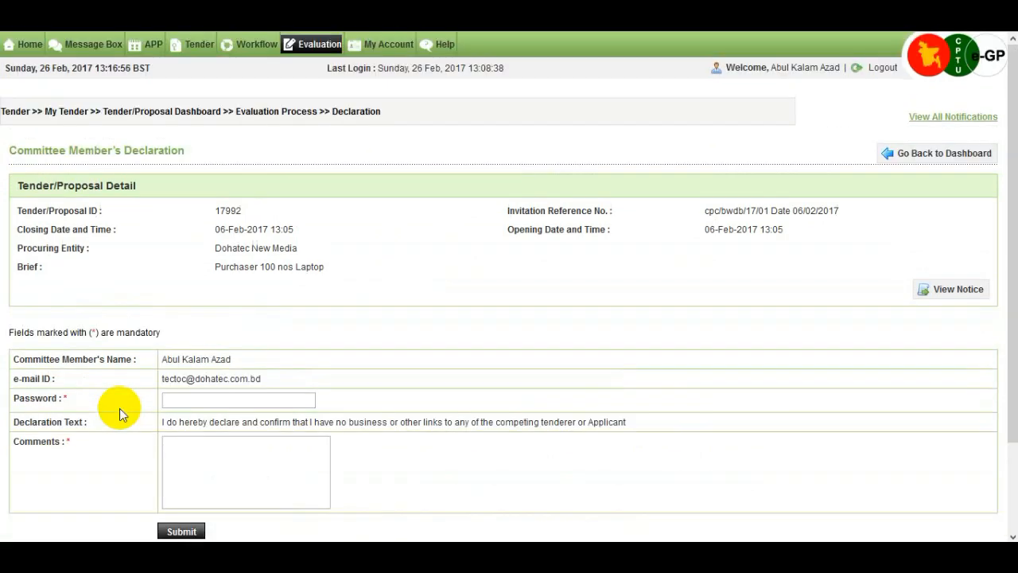
{"action": "scroll", "coordinate": [119, 408], "scroll_direction": "down", "scroll_amount": 2}
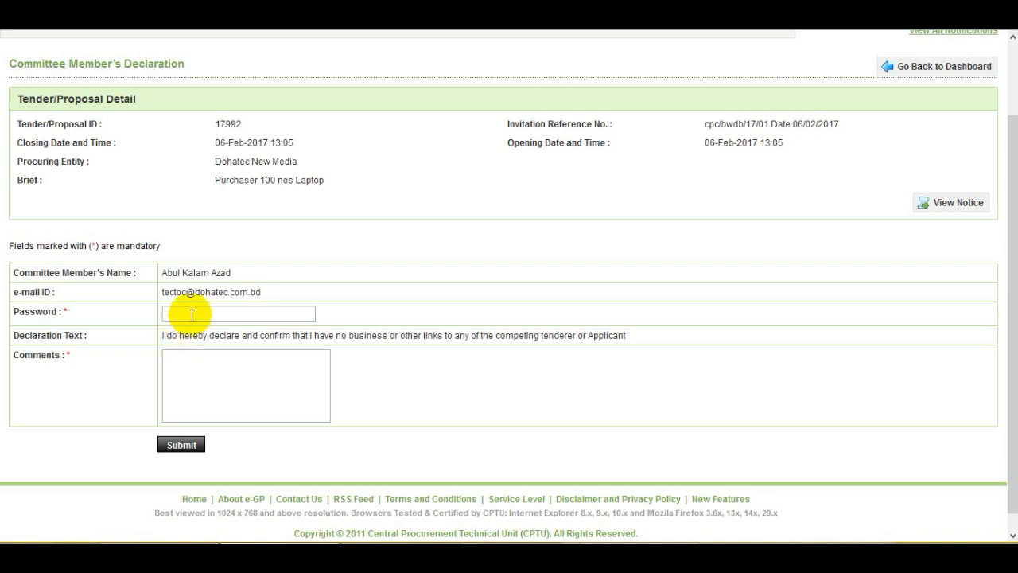
{"action": "left_click", "coordinate": [191, 315]}
{"action": "type", "text": "12345678"}
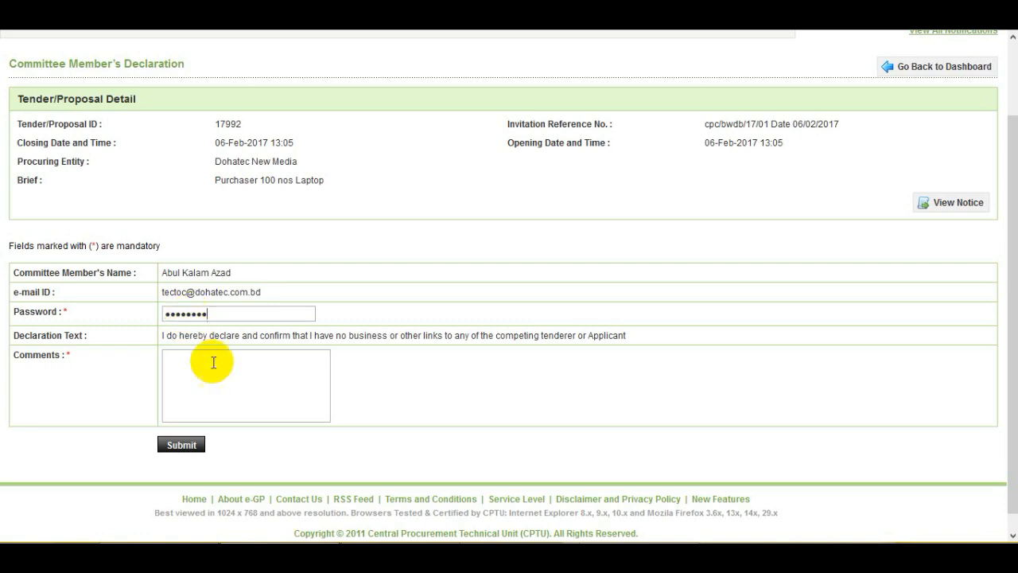
Enter the comment "agree" on the committee member's declaration and submit it
{"action": "left_click", "coordinate": [217, 368]}
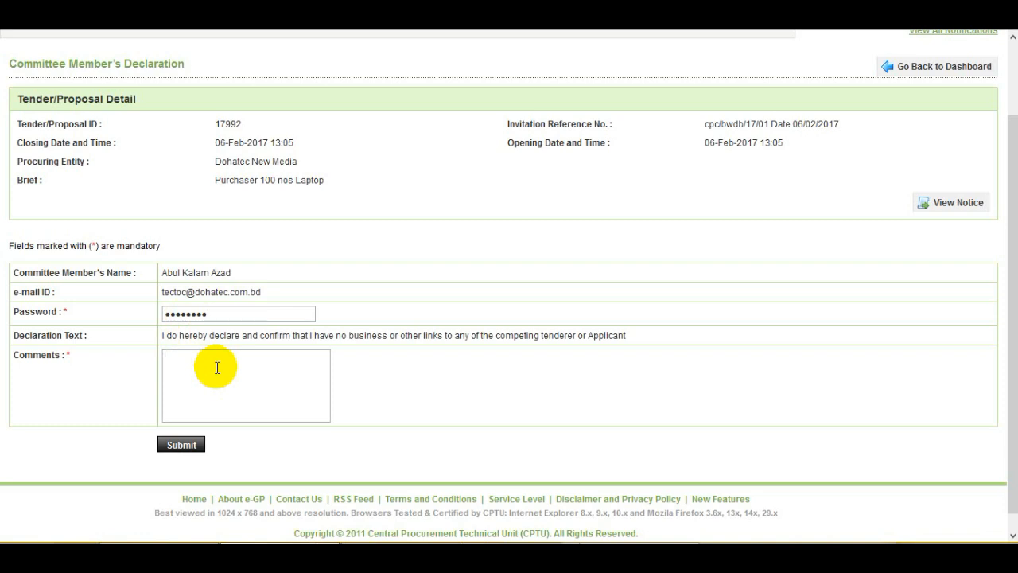
{"action": "type", "text": "agree"}
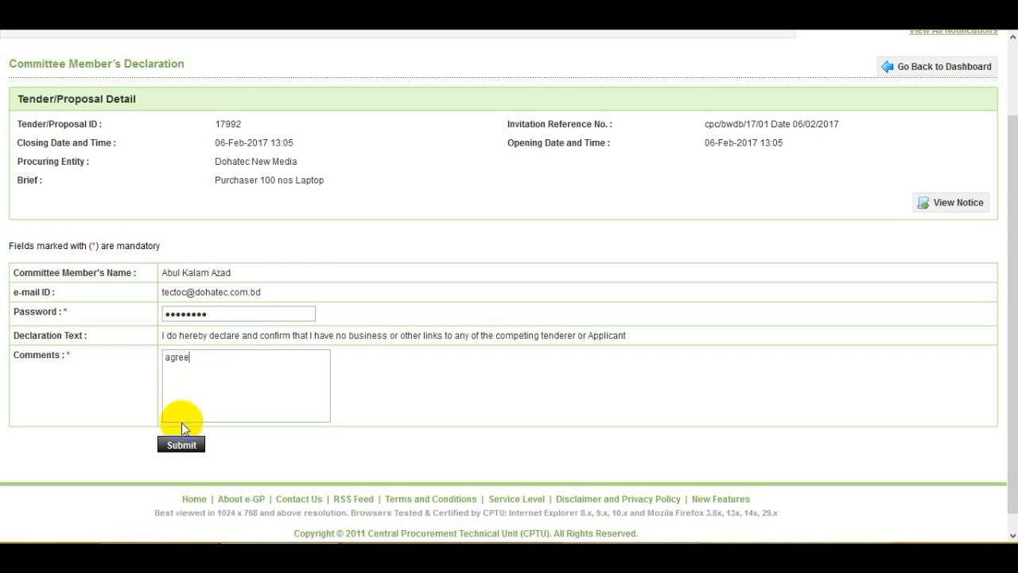
{"action": "left_click", "coordinate": [182, 444]}
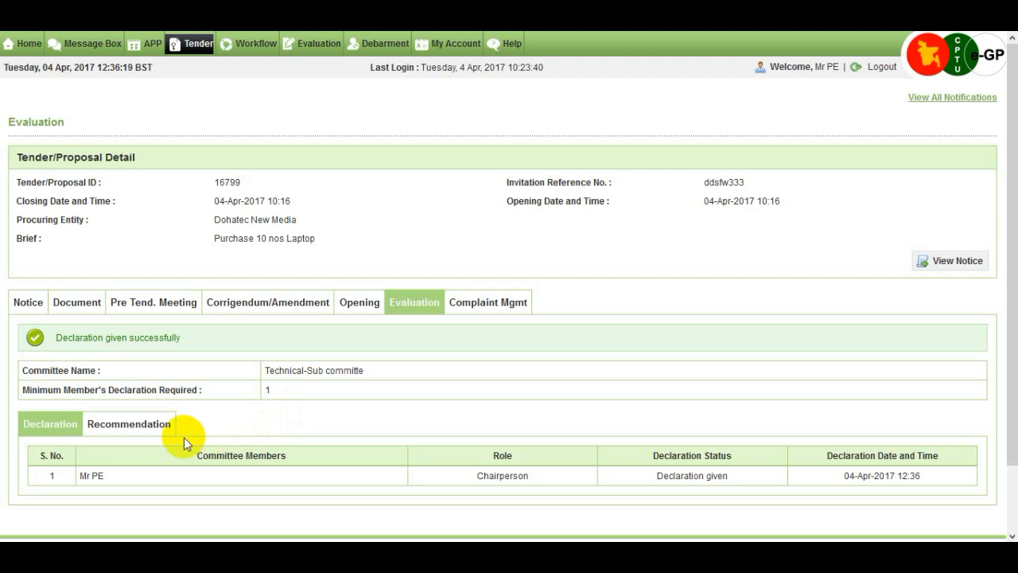
Go to the recommendation section of the evaluation and open the comment forms for the tenderer company32 ltd
{"action": "left_click", "coordinate": [137, 428]}
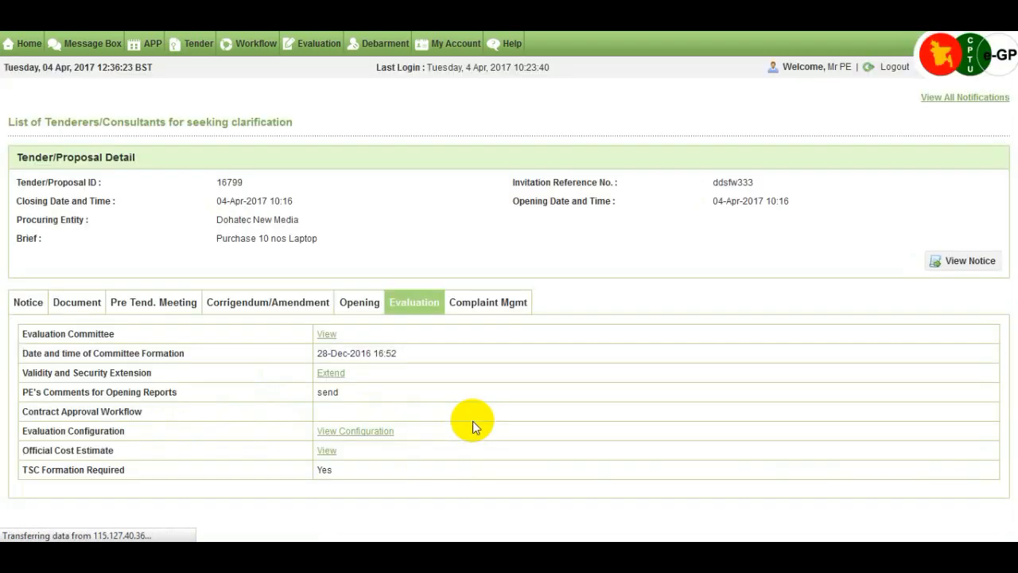
{"action": "scroll", "coordinate": [478, 423], "scroll_direction": "down", "scroll_amount": 3}
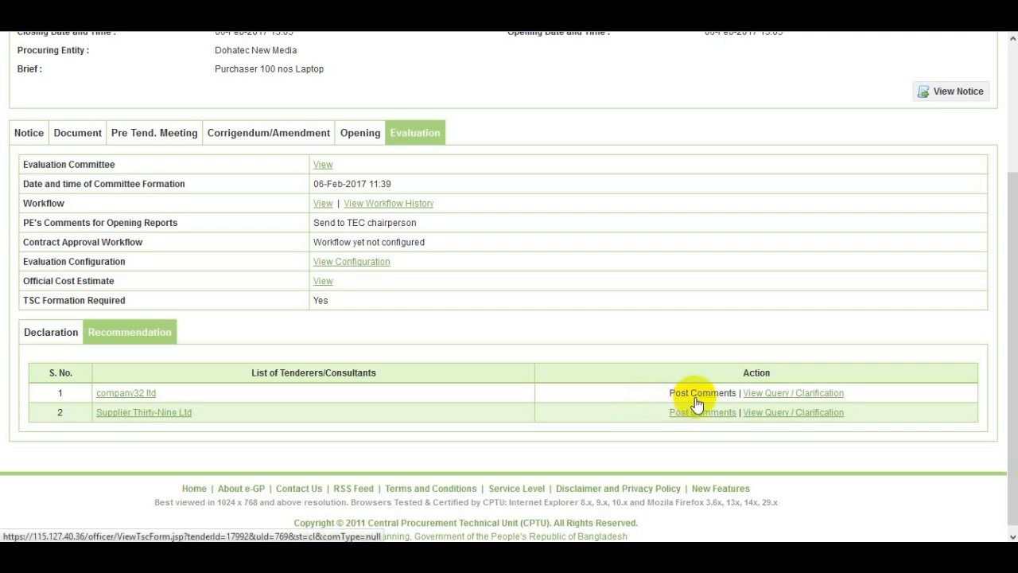
{"action": "left_click", "coordinate": [696, 398]}
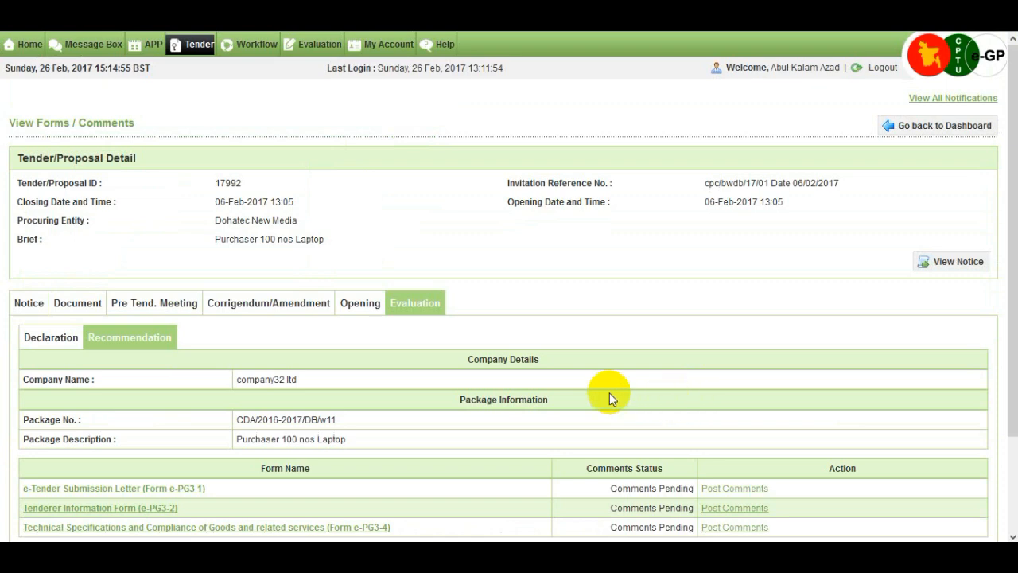
Examine company32 ltd's e-Tender Submission Letter (Form e-PG3 1) with its mapped document, and return to the form list
{"action": "scroll", "coordinate": [506, 414], "scroll_direction": "down", "scroll_amount": 3}
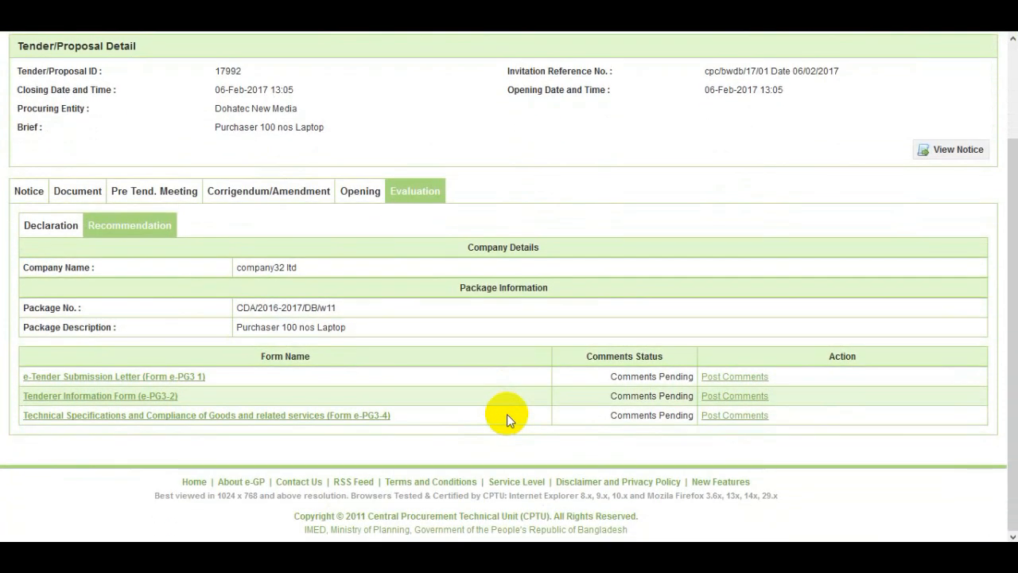
{"action": "left_click", "coordinate": [194, 379]}
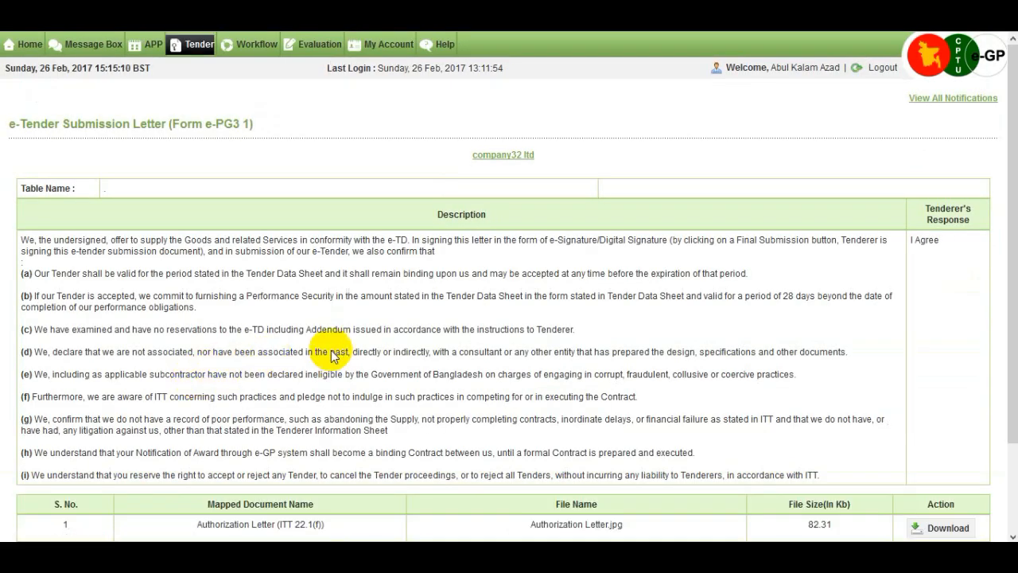
{"action": "scroll", "coordinate": [341, 347], "scroll_direction": "down", "scroll_amount": 2}
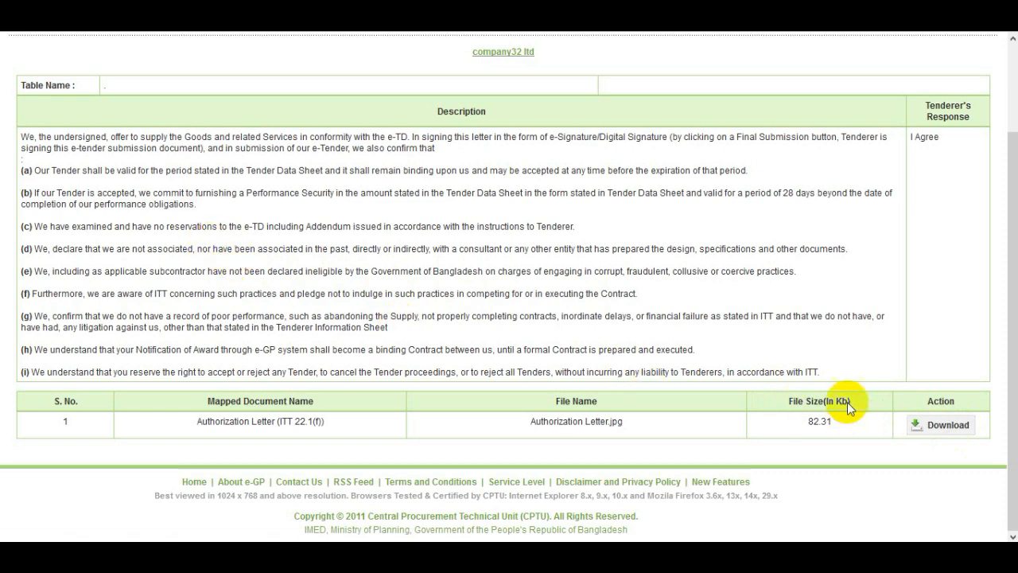
{"action": "scroll", "coordinate": [837, 376], "scroll_direction": "up", "scroll_amount": 2}
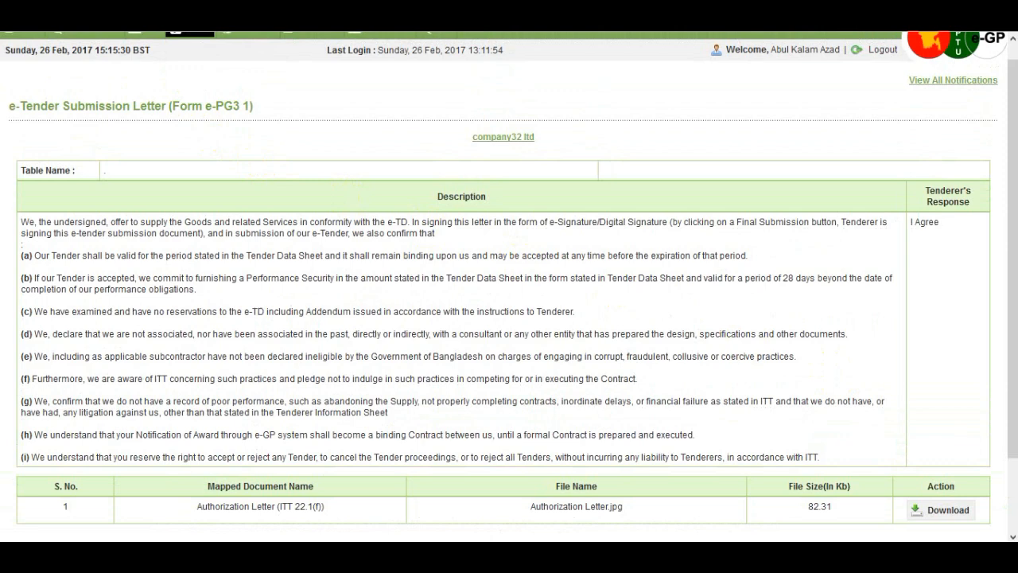
{"action": "left_click", "coordinate": [193, 14]}
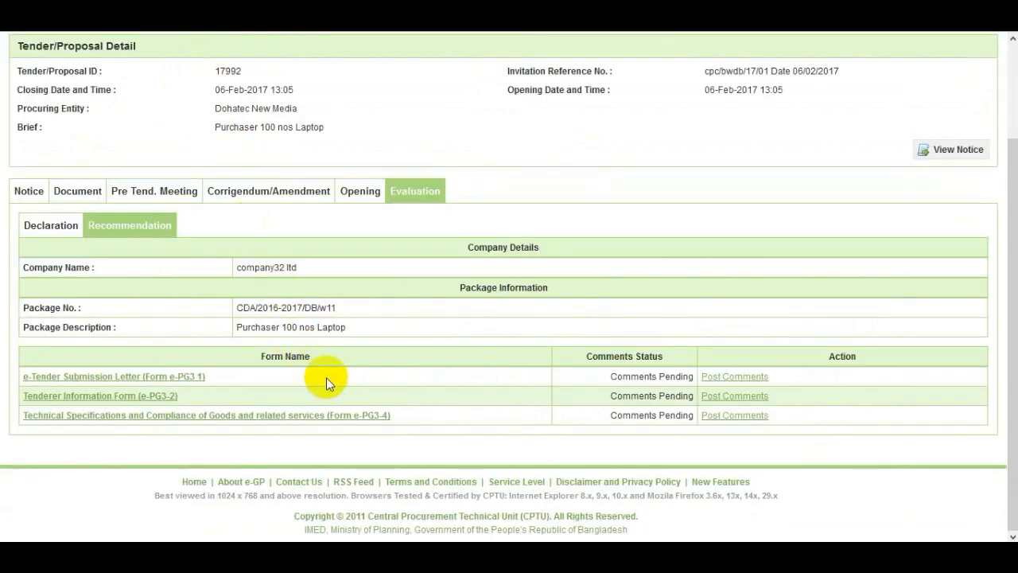
Post the comment "IOS certificate missing" on company32 ltd's e-Tender Submission Letter (Form e-PG3 1)
{"action": "left_click", "coordinate": [739, 381]}
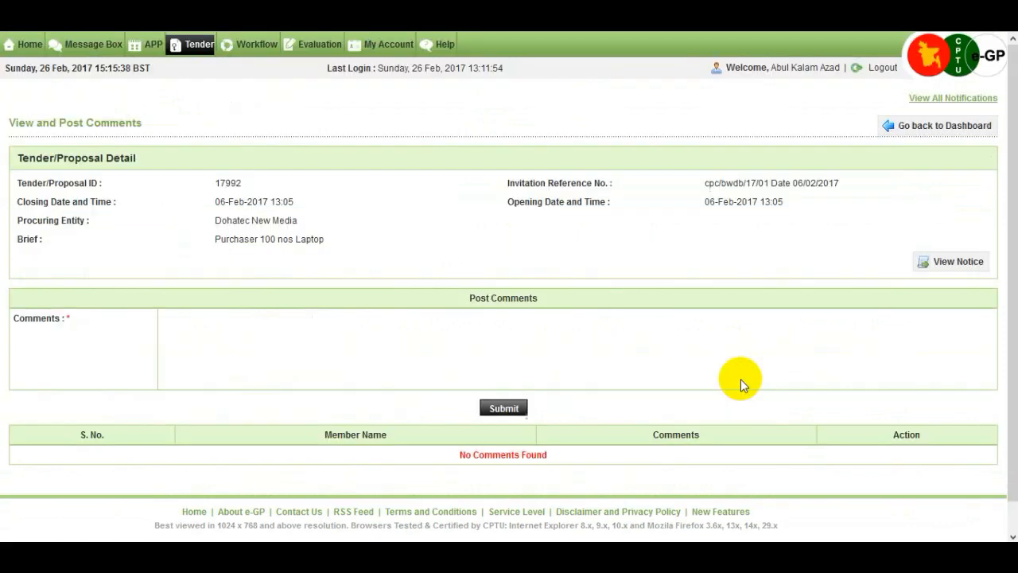
{"action": "scroll", "coordinate": [419, 390], "scroll_direction": "down", "scroll_amount": 1}
{"action": "scroll", "coordinate": [418, 386], "scroll_direction": "down", "scroll_amount": 3}
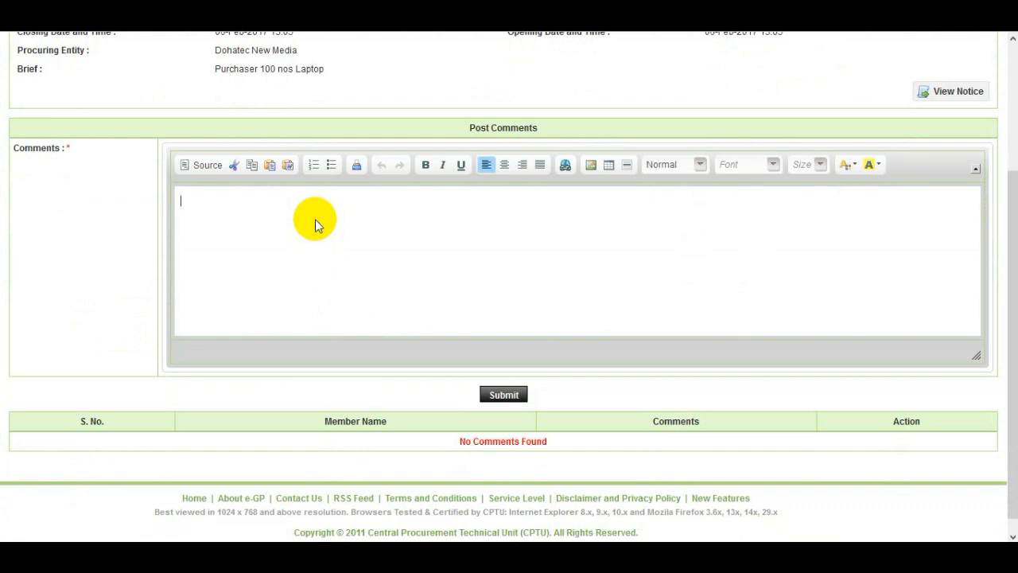
{"action": "type", "text": "OS certificate missing"}
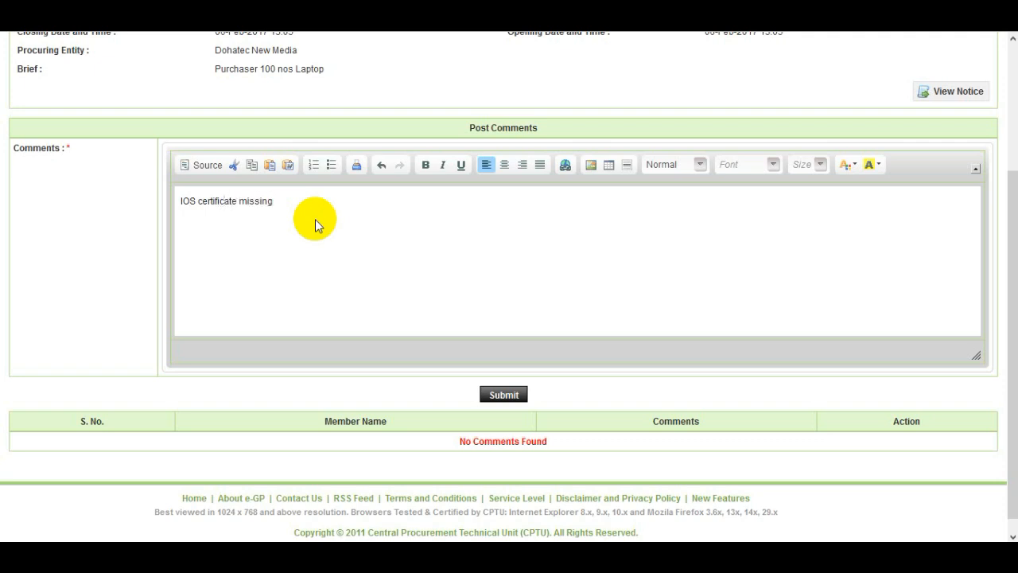
{"action": "left_click", "coordinate": [494, 394]}
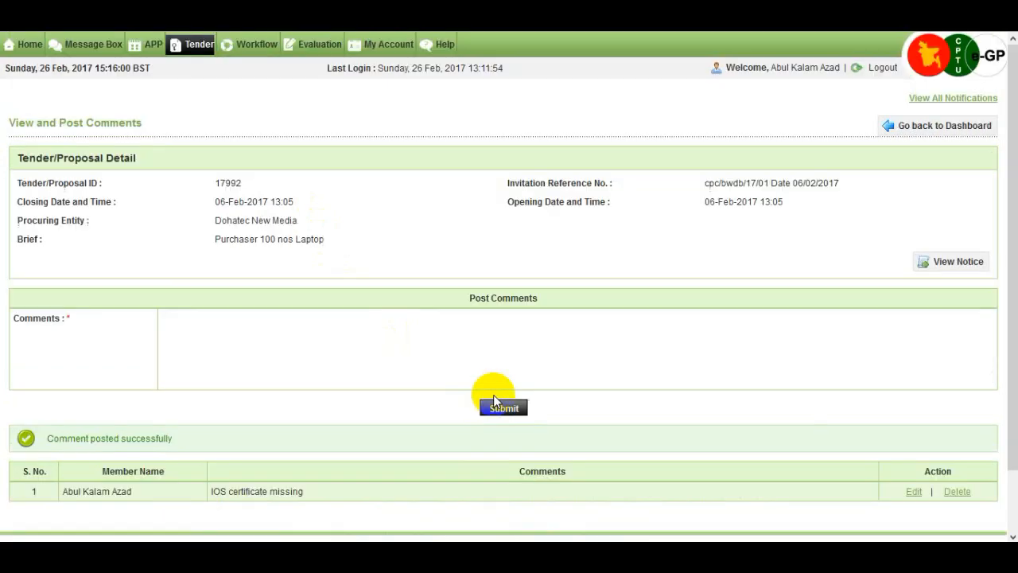
Leave the posted comment for company32 ltd's form list and go back to the tender's evaluation dashboard
{"action": "scroll", "coordinate": [467, 359], "scroll_direction": "down", "scroll_amount": 3}
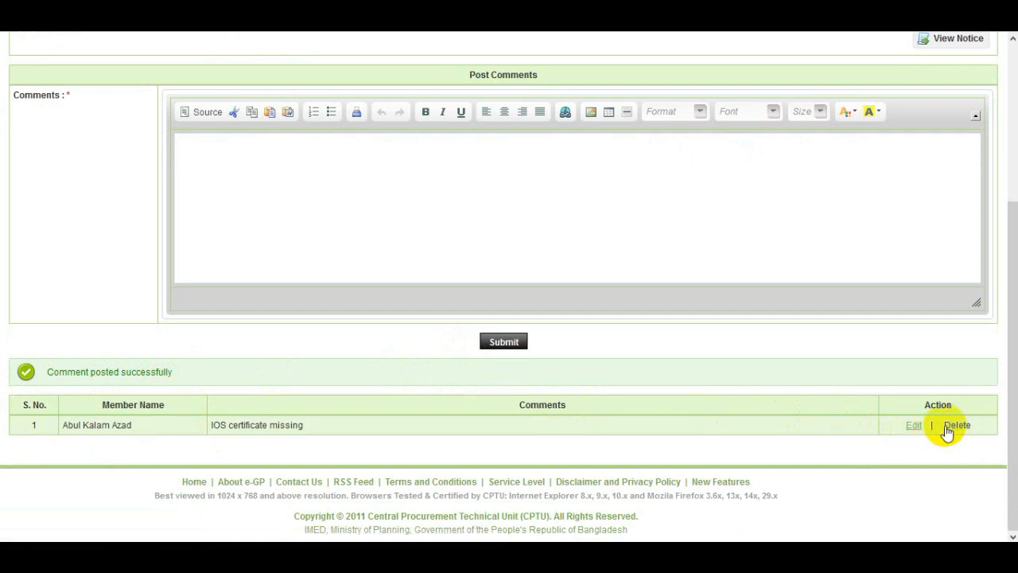
{"action": "scroll", "coordinate": [856, 379], "scroll_direction": "up", "scroll_amount": 3}
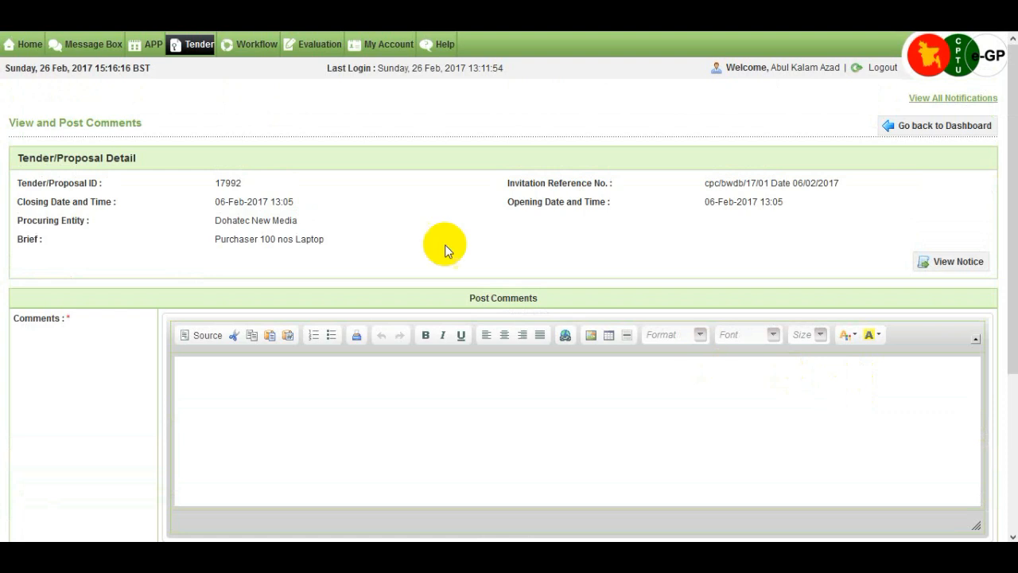
{"action": "left_click", "coordinate": [921, 133]}
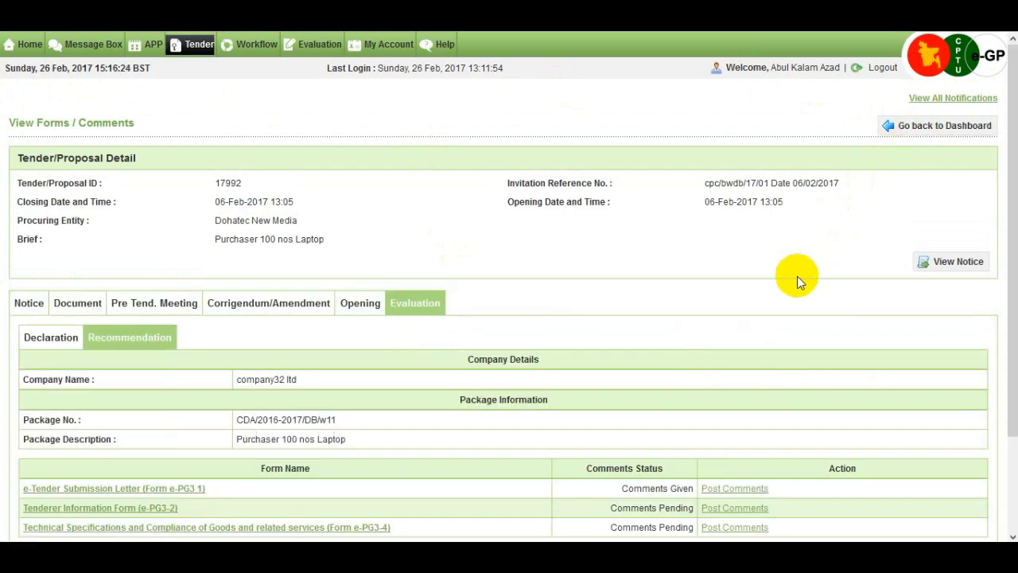
{"action": "scroll", "coordinate": [795, 276], "scroll_direction": "down", "scroll_amount": 3}
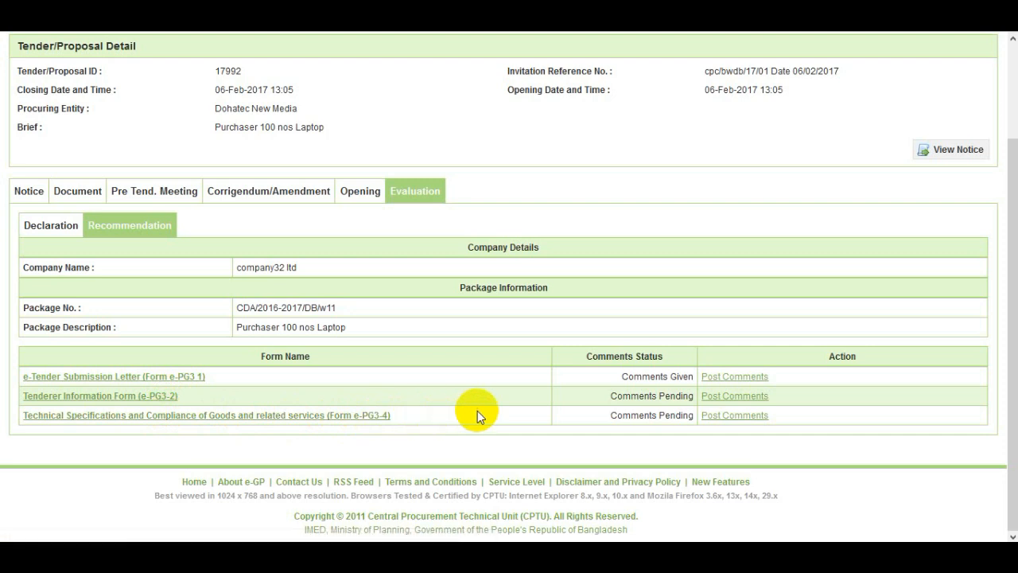
{"action": "left_click", "coordinate": [759, 415]}
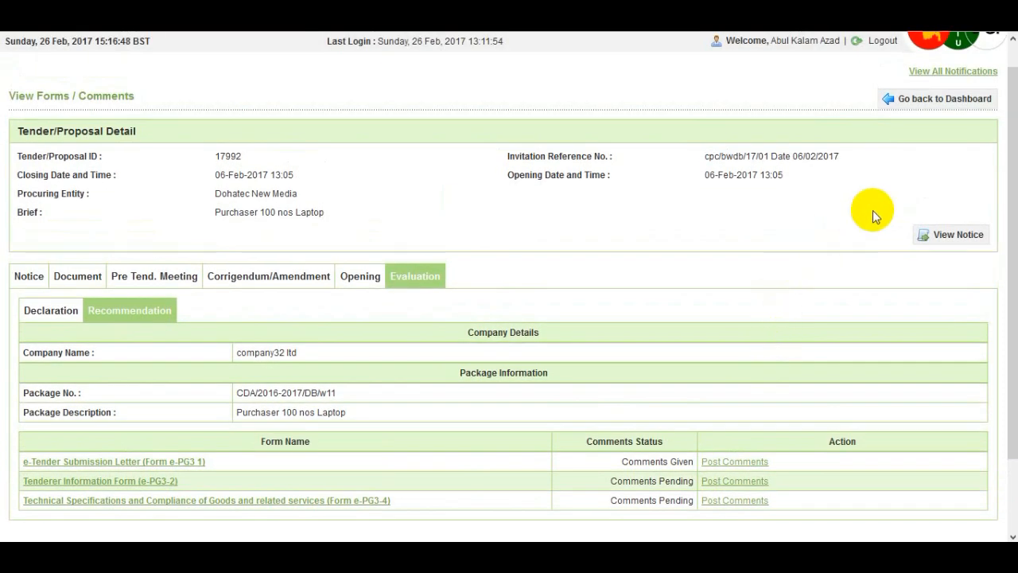
{"action": "left_click", "coordinate": [915, 104]}
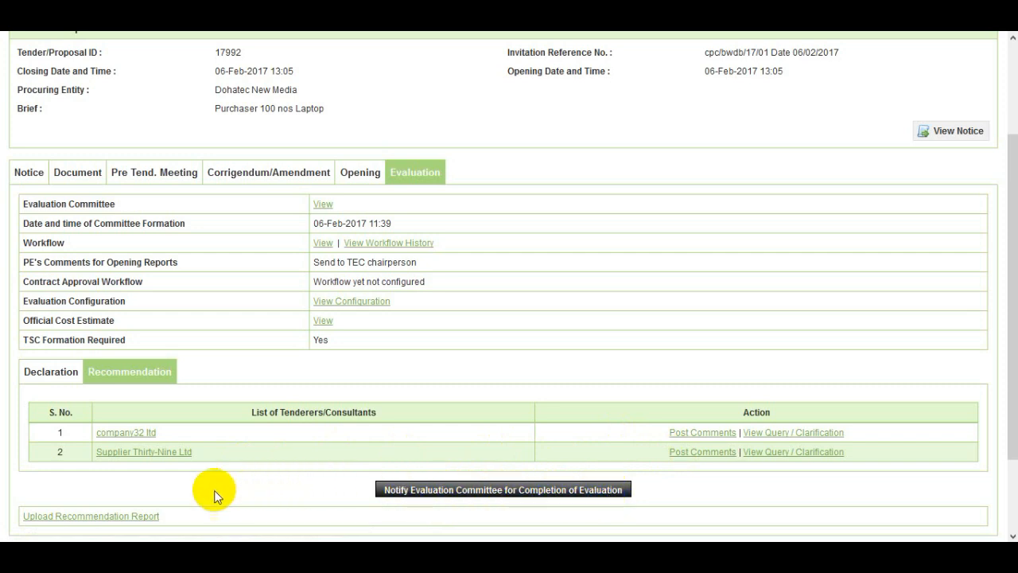
Open the recommendation report upload for package CDA/2016-2017/DB/w11 and choose Report.docx from the desktop as the document
{"action": "double_click", "coordinate": [147, 517]}
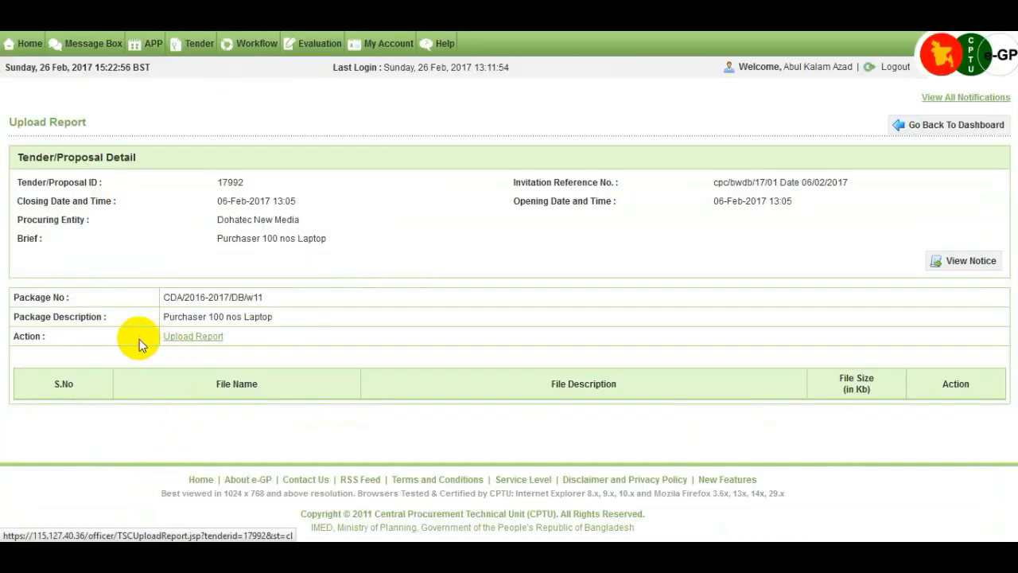
{"action": "left_click", "coordinate": [203, 340]}
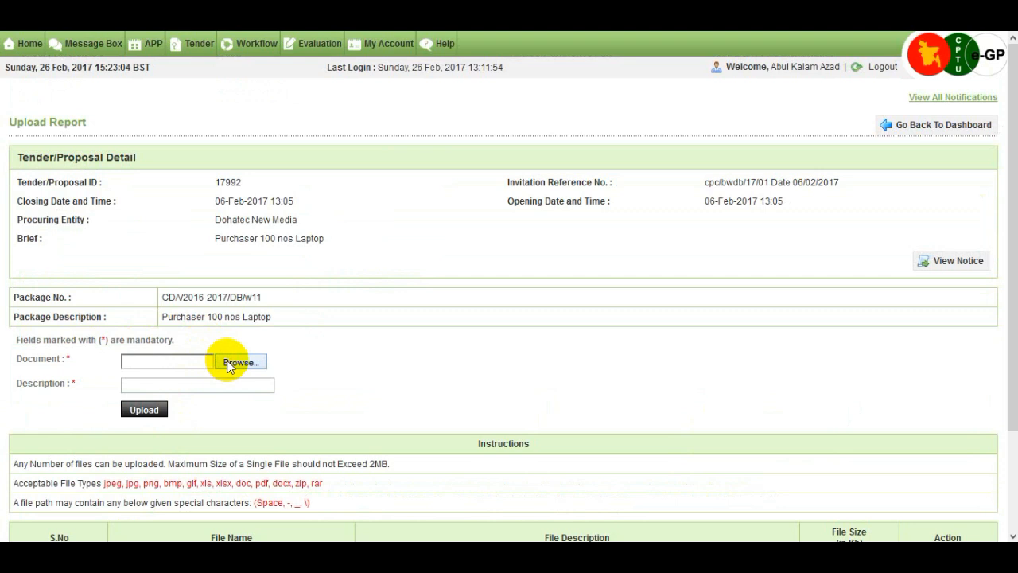
{"action": "left_click", "coordinate": [230, 363]}
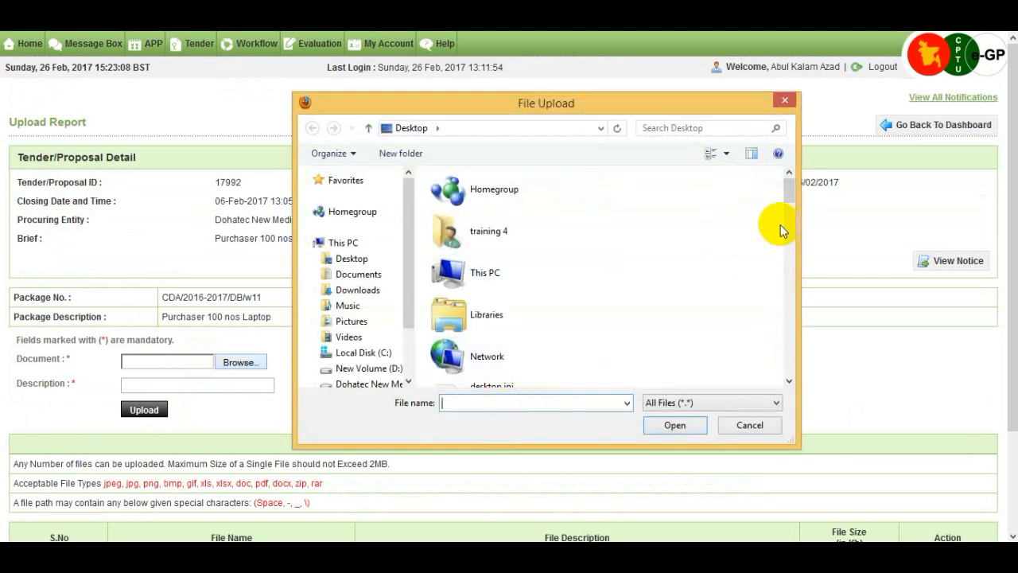
{"action": "left_click_drag", "start_coordinate": [791, 191], "coordinate": [791, 275]}
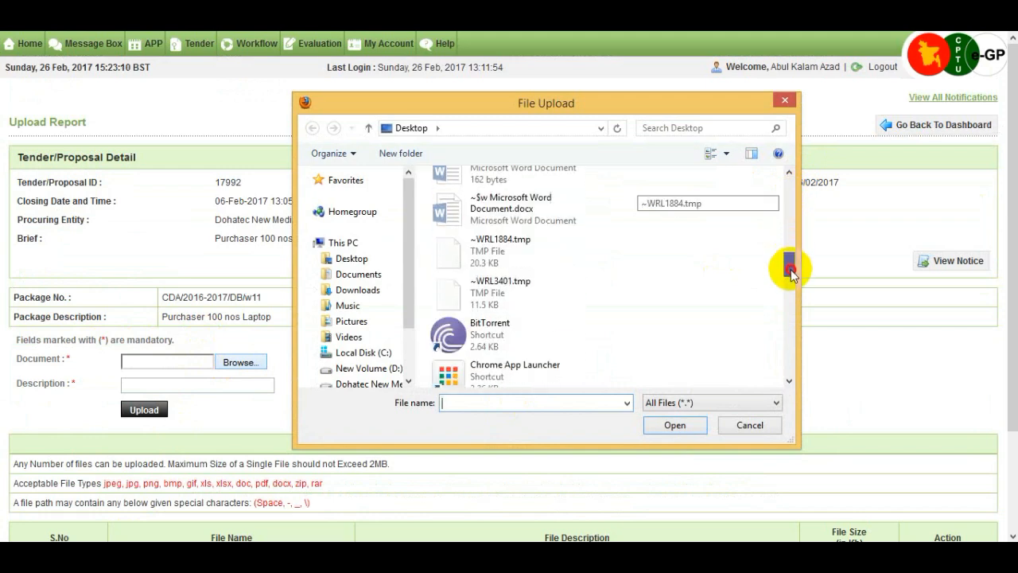
{"action": "left_click", "coordinate": [475, 400]}
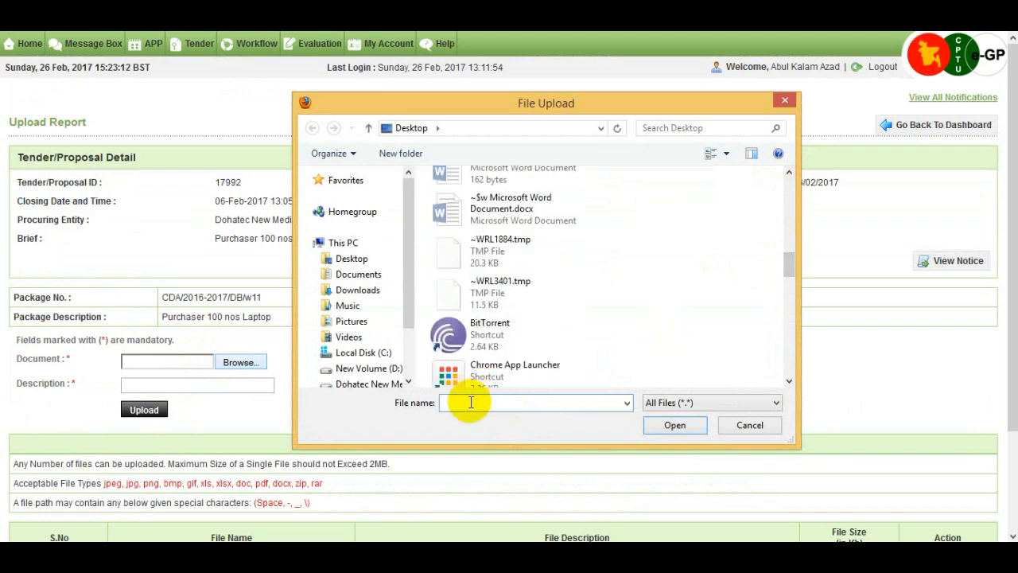
{"action": "type", "text": "re"}
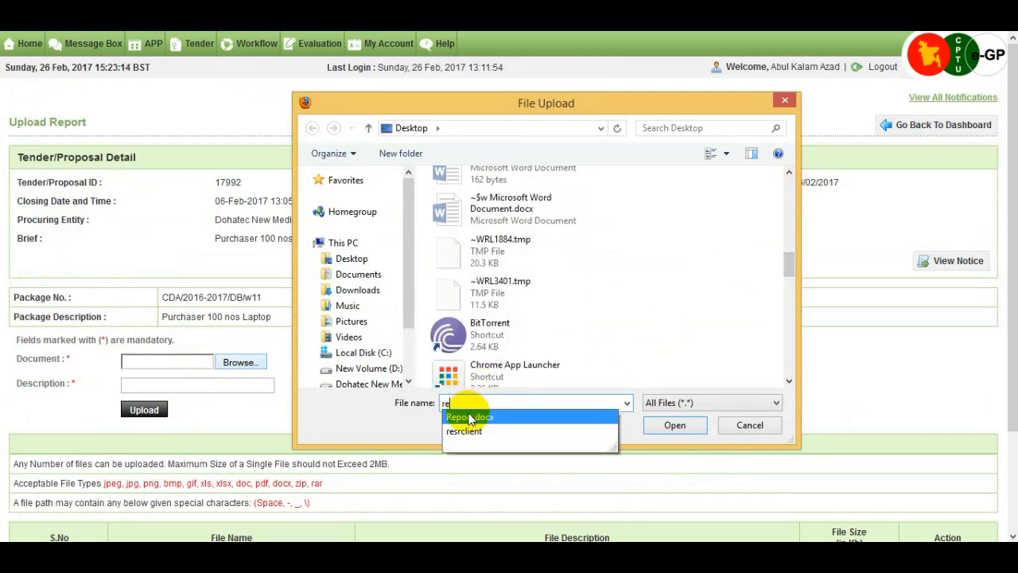
{"action": "left_click", "coordinate": [471, 417]}
{"action": "left_click", "coordinate": [670, 426]}
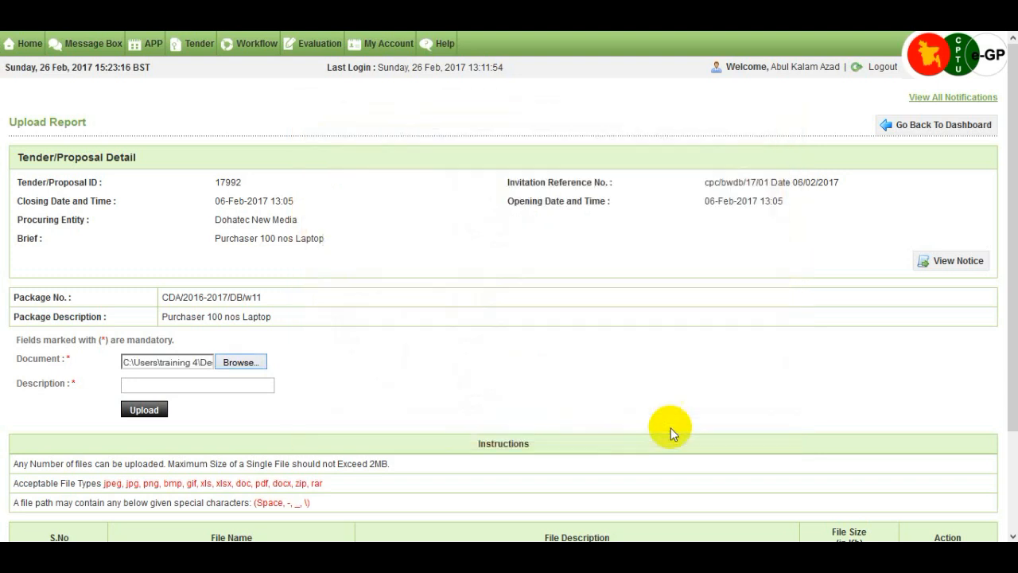
Describe the recommendation document as "Report" and upload it
{"action": "left_click", "coordinate": [160, 385]}
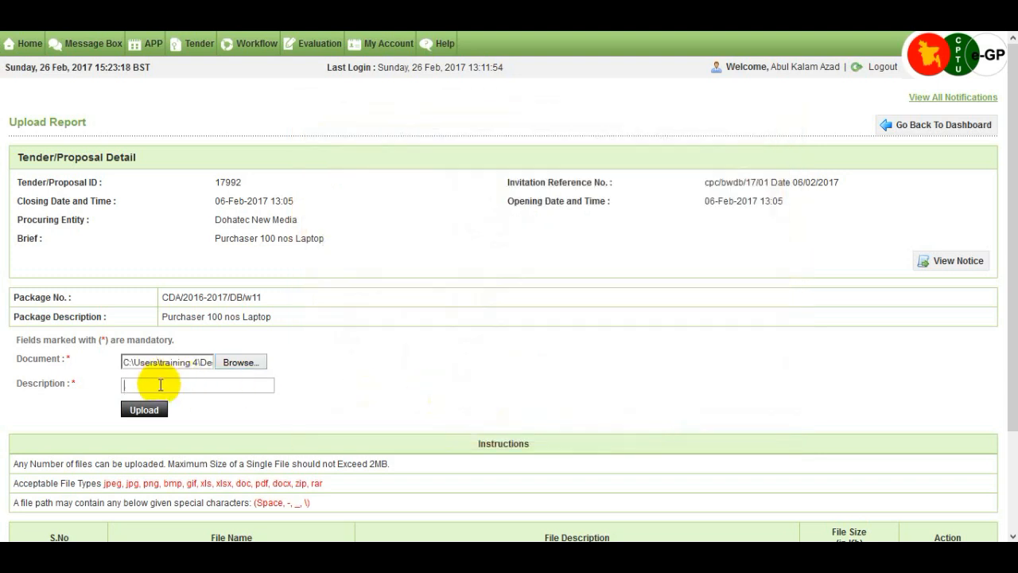
{"action": "type", "text": "Re"}
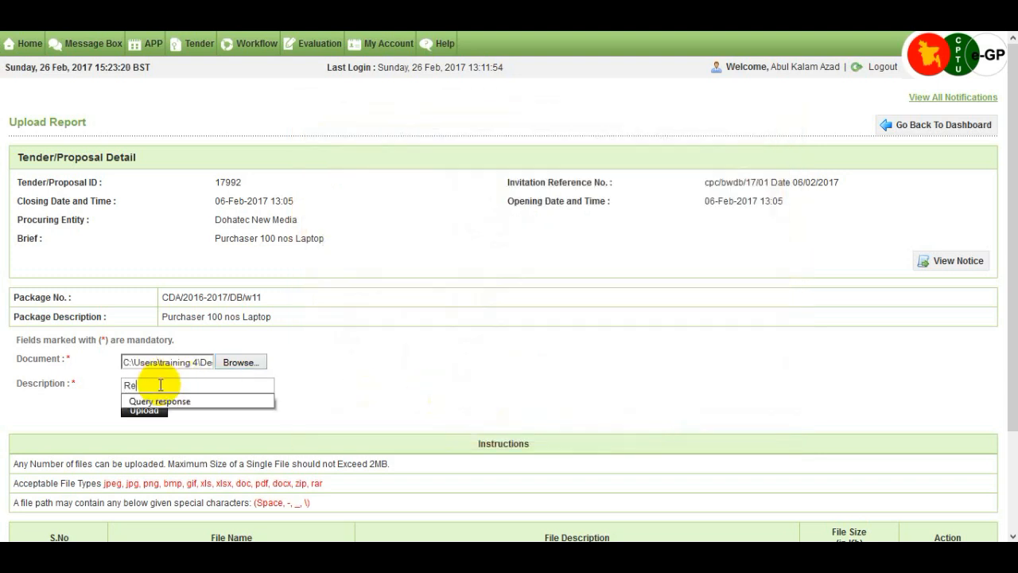
{"action": "type", "text": "port"}
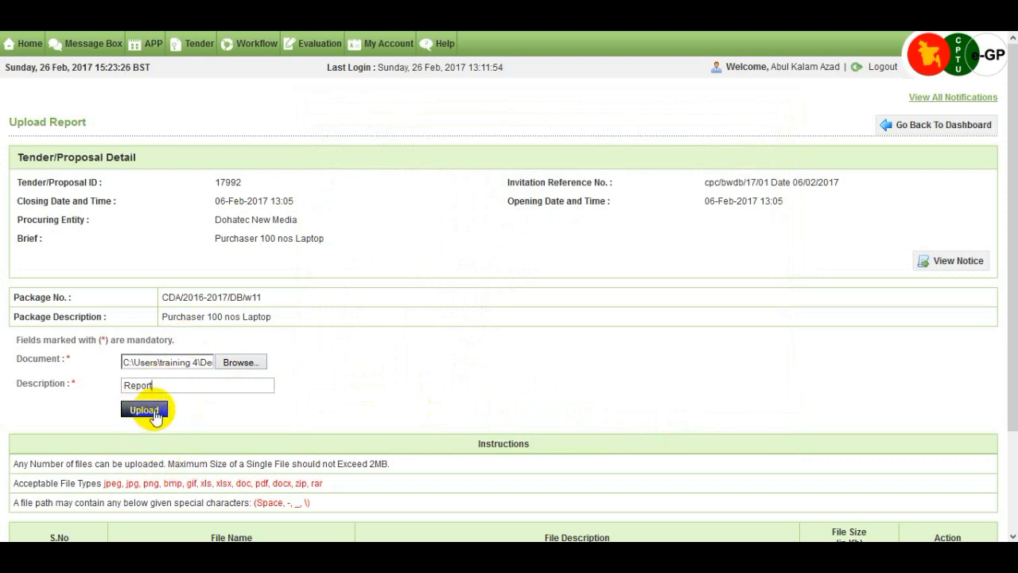
{"action": "left_click", "coordinate": [154, 412]}
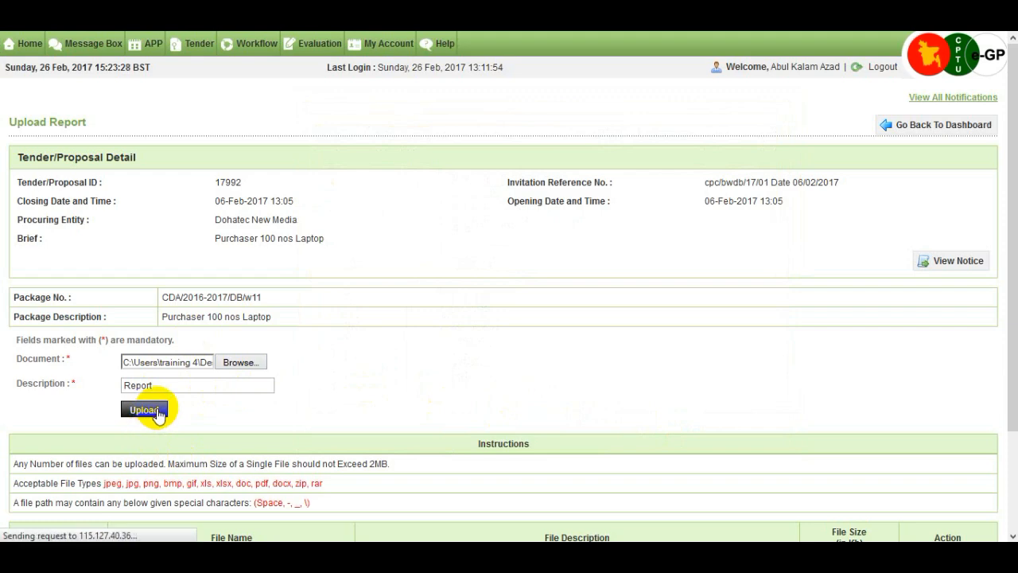
Leave the report upload page and its list of uploaded files, and go back to the tender's evaluation dashboard
{"action": "scroll", "coordinate": [330, 393], "scroll_direction": "down", "scroll_amount": 2}
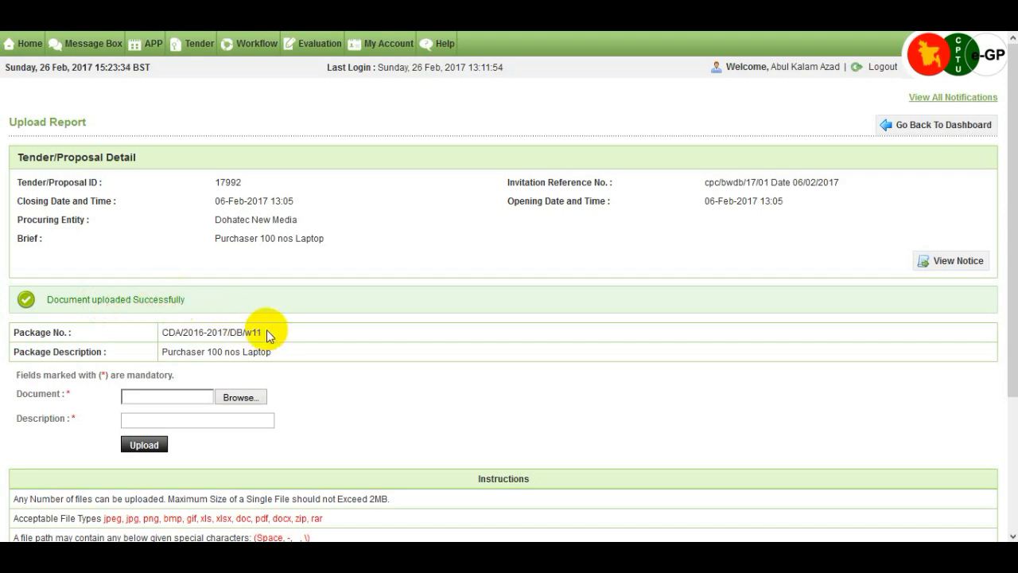
{"action": "scroll", "coordinate": [267, 330], "scroll_direction": "down", "scroll_amount": 3}
{"action": "scroll", "coordinate": [268, 330], "scroll_direction": "up", "scroll_amount": 3}
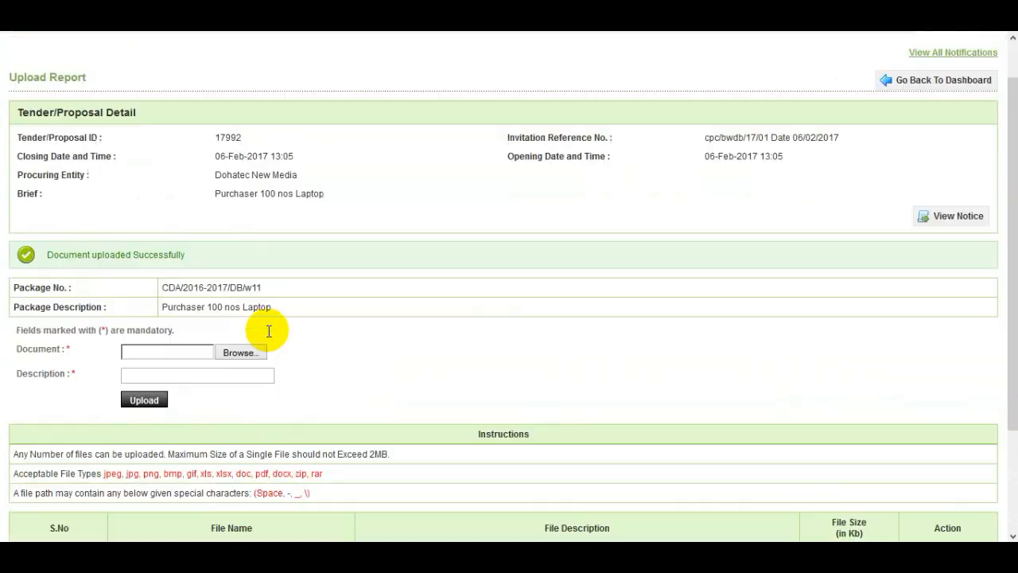
{"action": "left_click", "coordinate": [927, 128]}
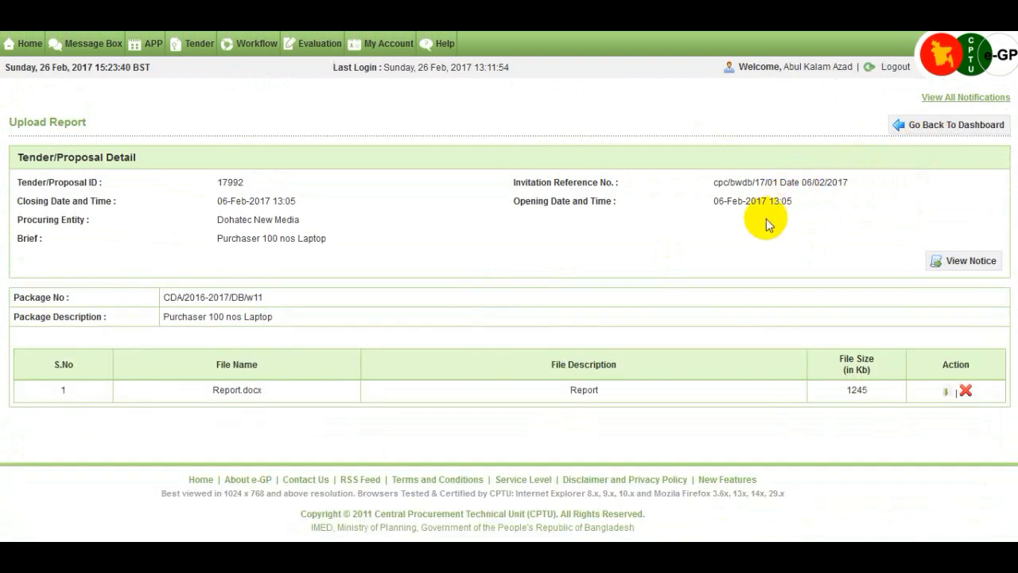
{"action": "left_click", "coordinate": [935, 127]}
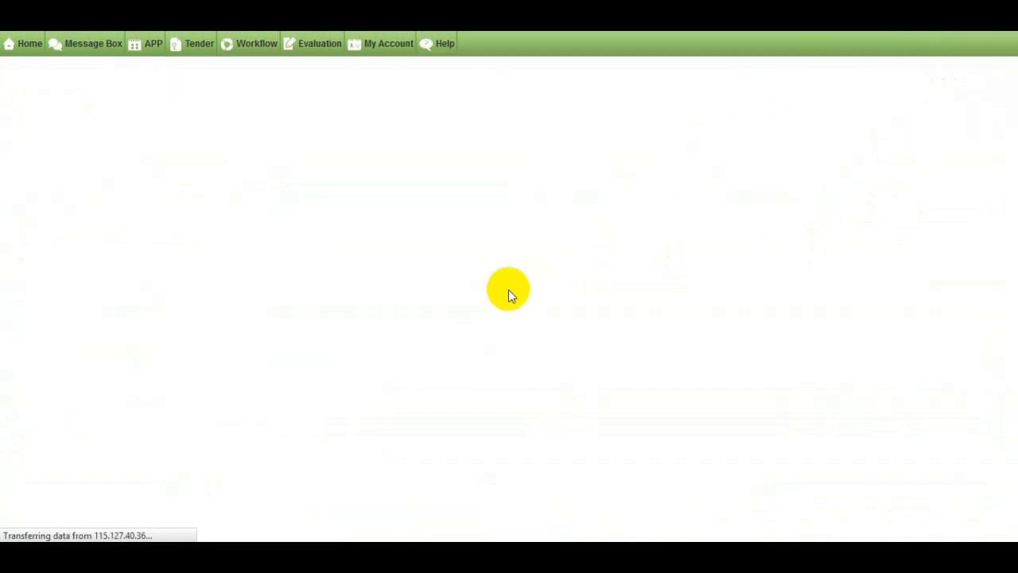
Notify the Evaluation Committee of the completion of evaluation for tender 17992 and review the recommendation section
{"action": "scroll", "coordinate": [508, 289], "scroll_direction": "down", "scroll_amount": 5}
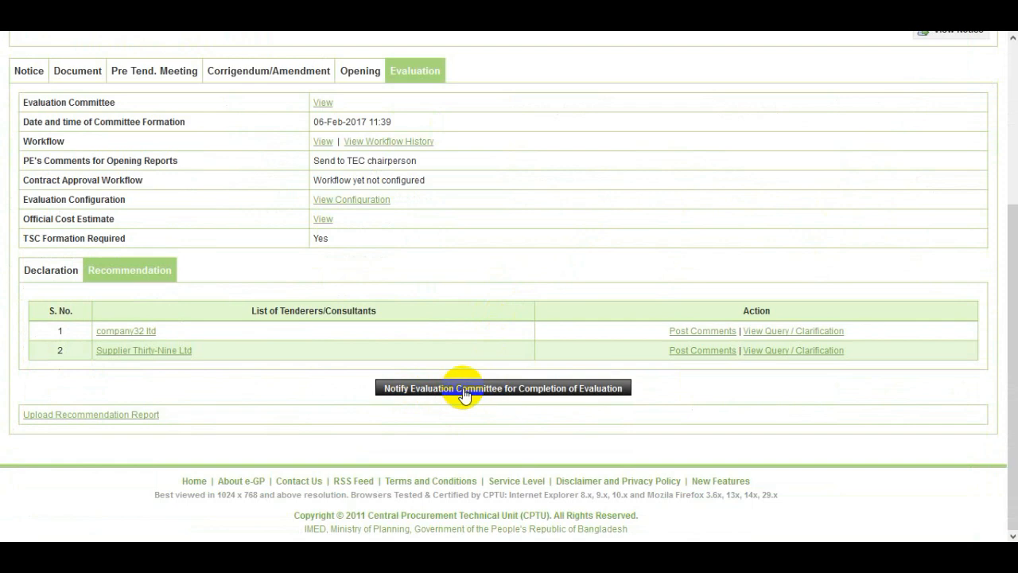
{"action": "left_click", "coordinate": [517, 390]}
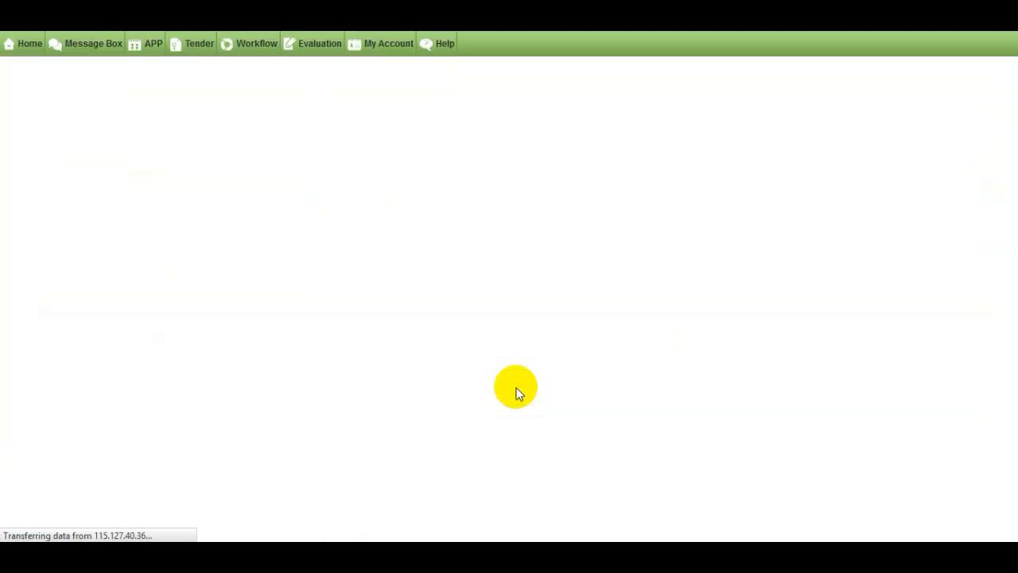
{"action": "scroll", "coordinate": [186, 357], "scroll_direction": "down", "scroll_amount": 2}
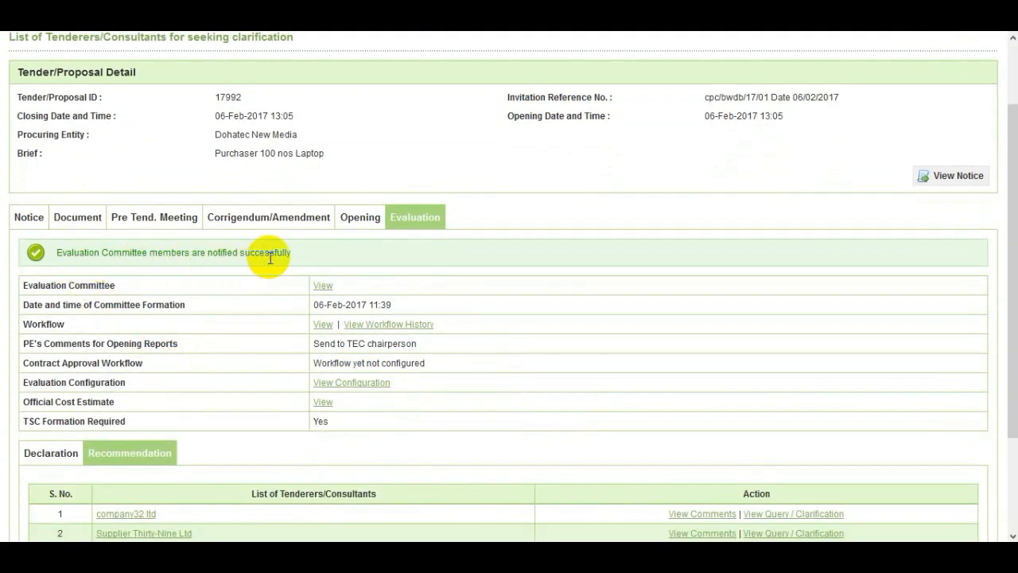
{"action": "scroll", "coordinate": [334, 295], "scroll_direction": "down", "scroll_amount": 3}
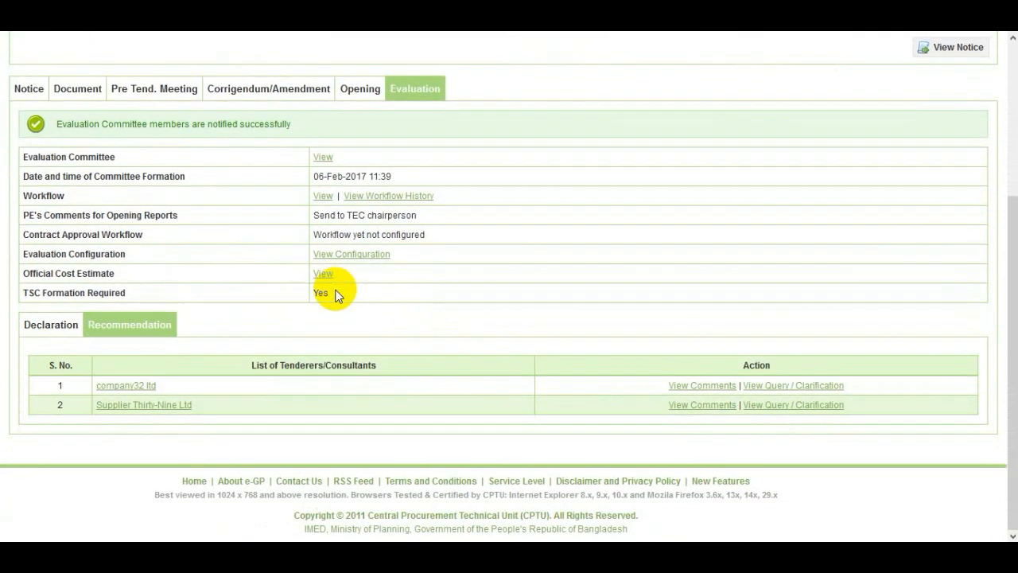
{"action": "scroll", "coordinate": [334, 294], "scroll_direction": "up", "scroll_amount": 3}
{"action": "scroll", "coordinate": [334, 294], "scroll_direction": "down", "scroll_amount": 1}
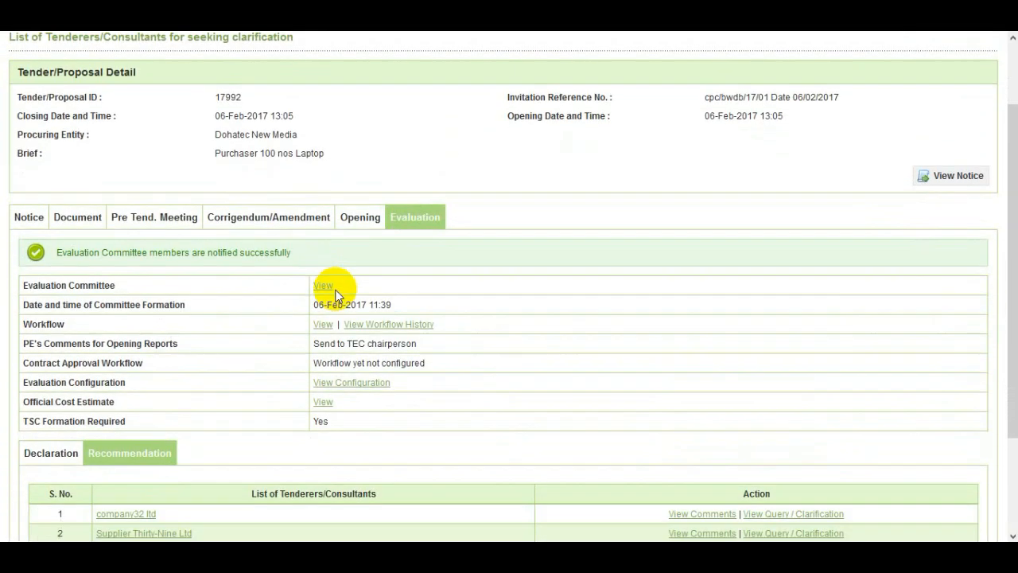